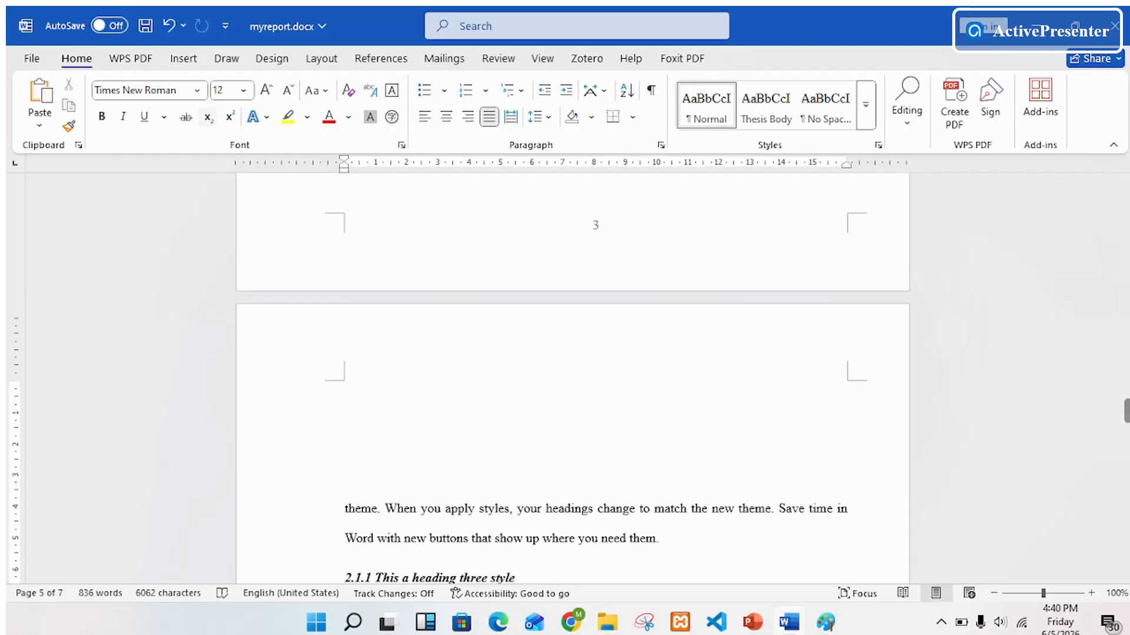
# - Insert a table with four columns and three rows at the cursor position
pyautogui.click(184, 58)
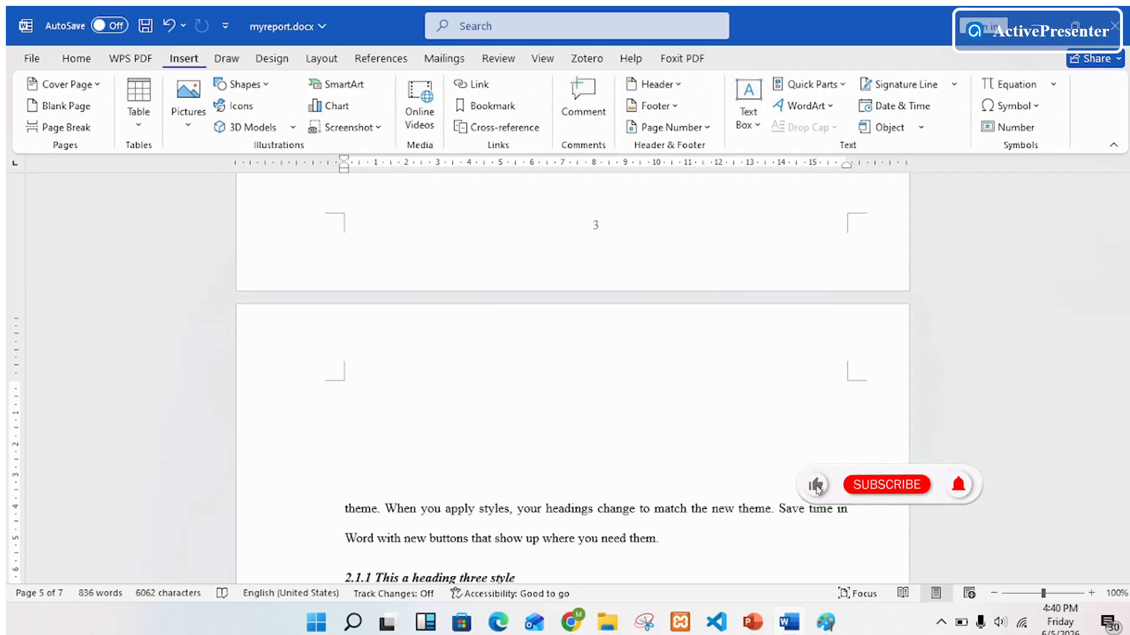
pyautogui.click(138, 111)
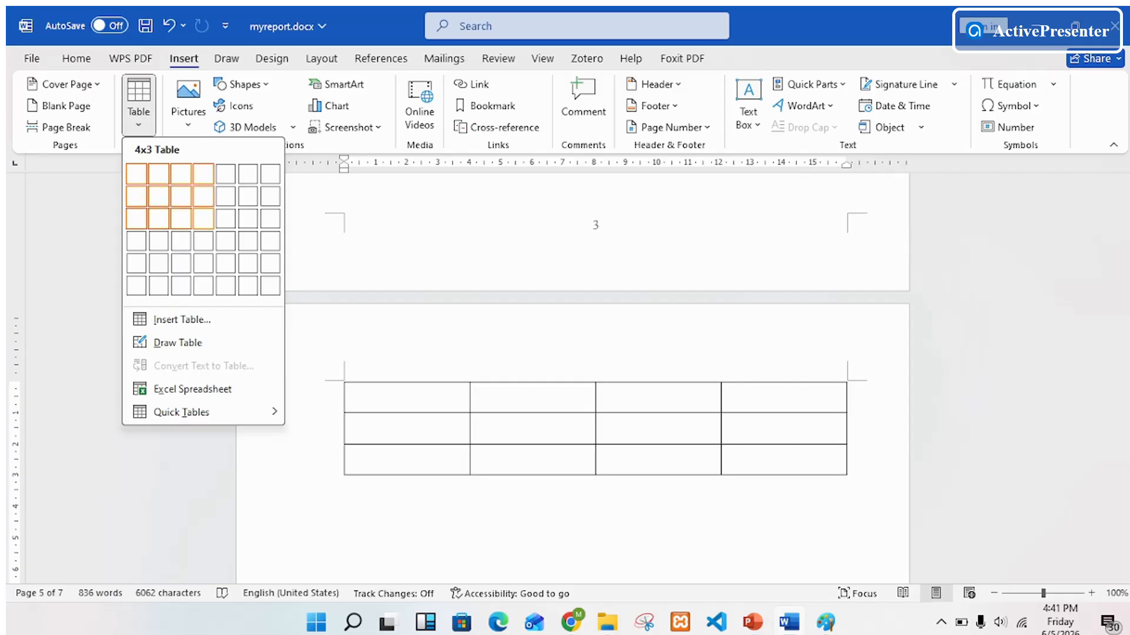
pyautogui.click(203, 219)
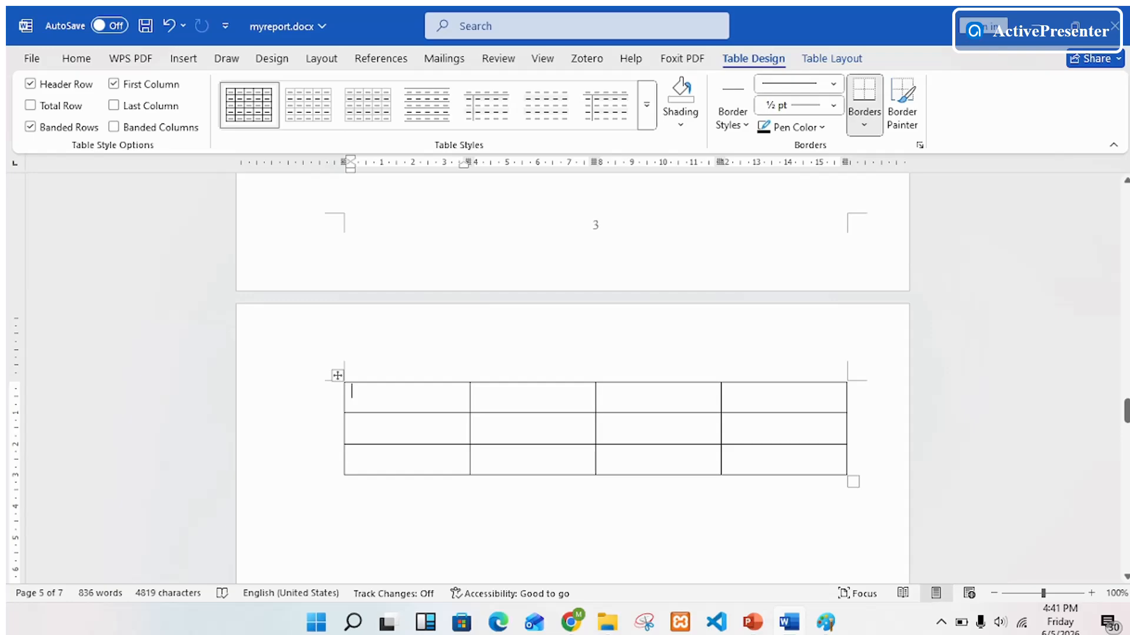
# - Fill the table's first row with the headers A, B, C and E
pyautogui.write('A')
pyautogui.press('Tab')
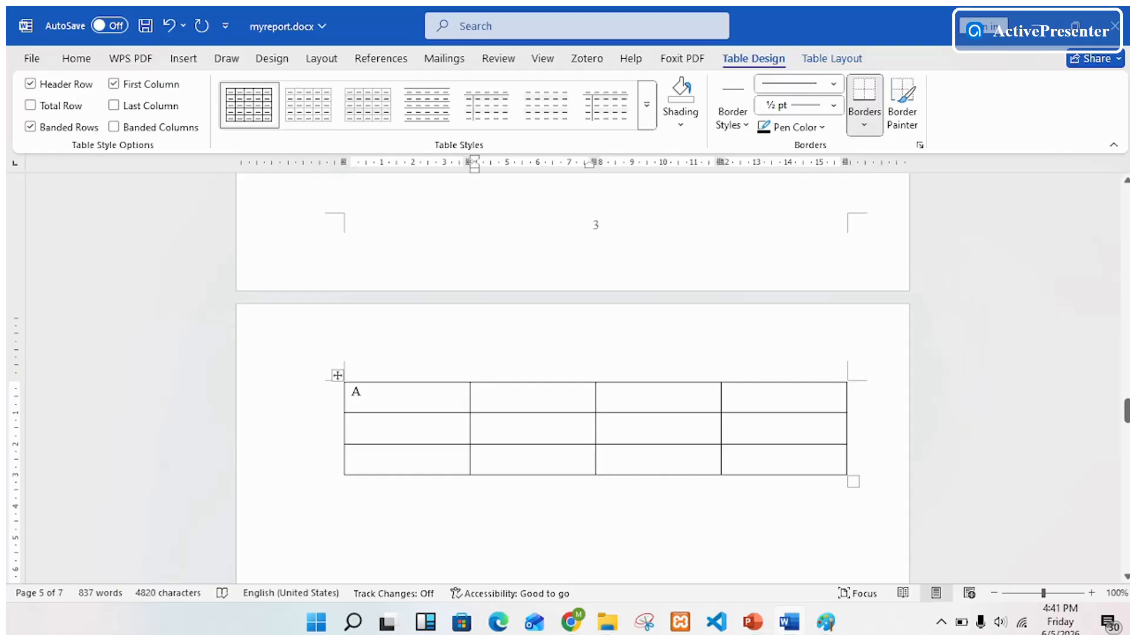
pyautogui.press('Left')
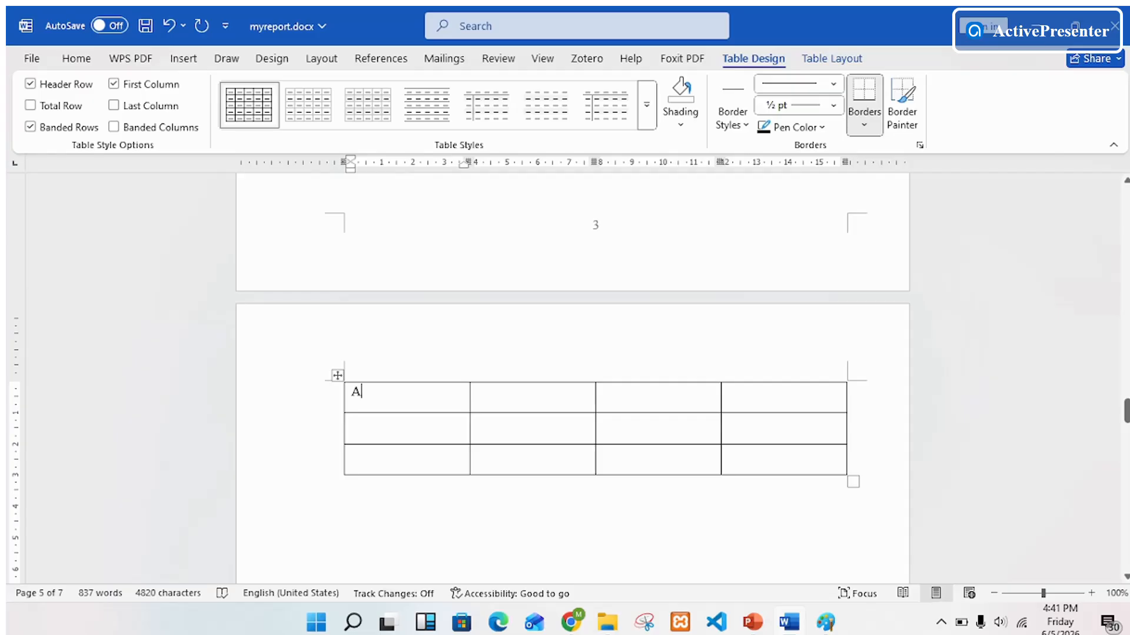
pyautogui.press('Tab')
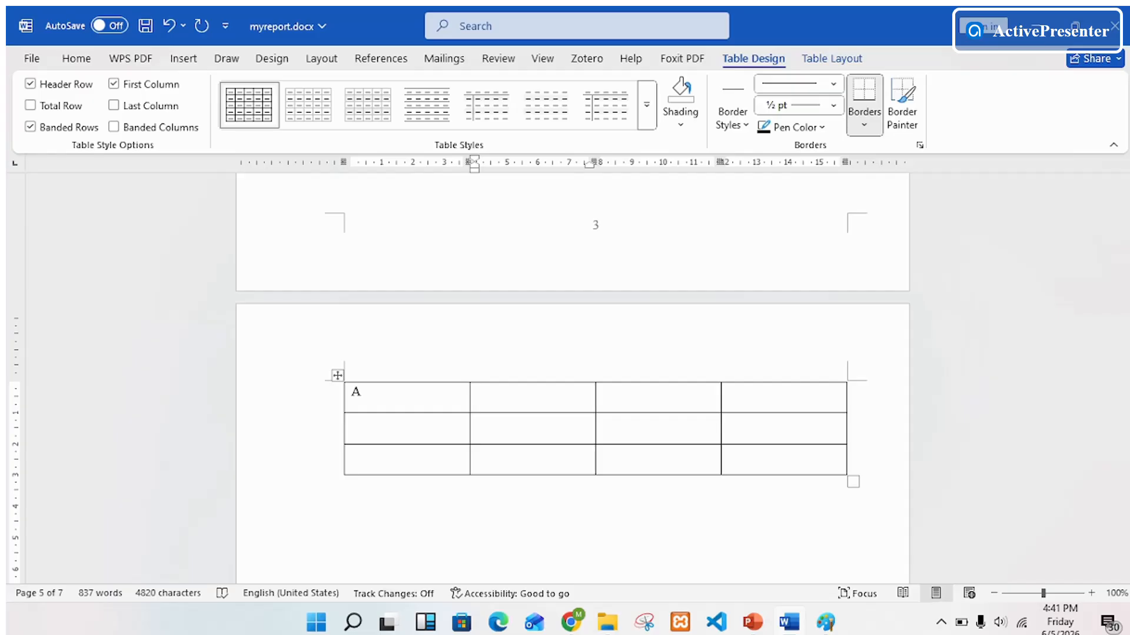
pyautogui.write('B')
pyautogui.press('Tab')
pyautogui.write('C')
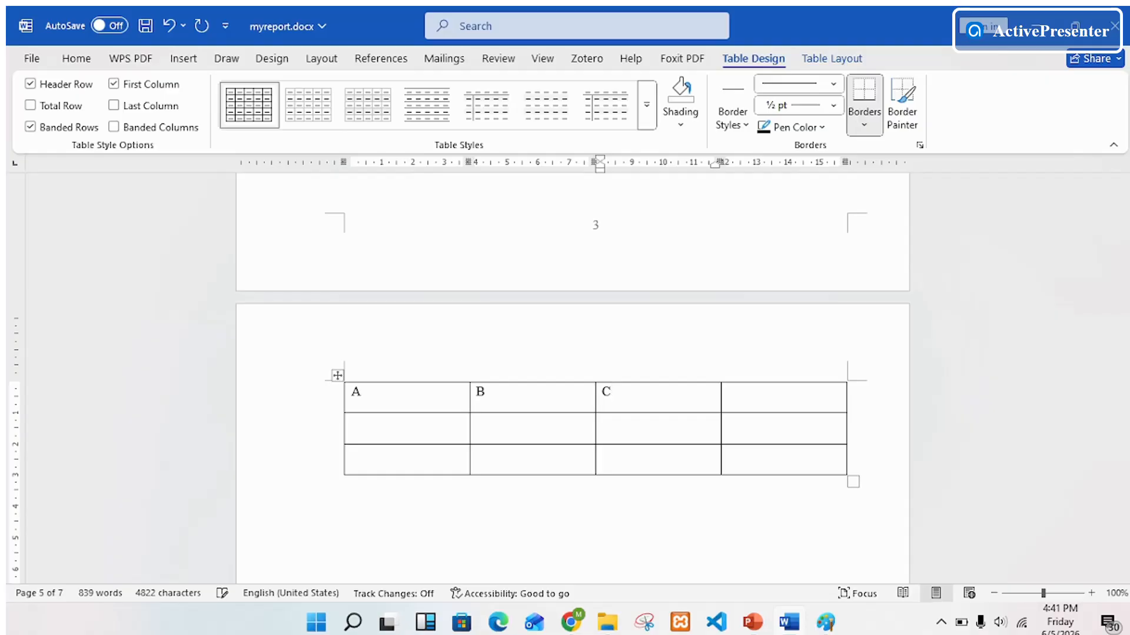
pyautogui.press('Tab')
pyautogui.write('E')
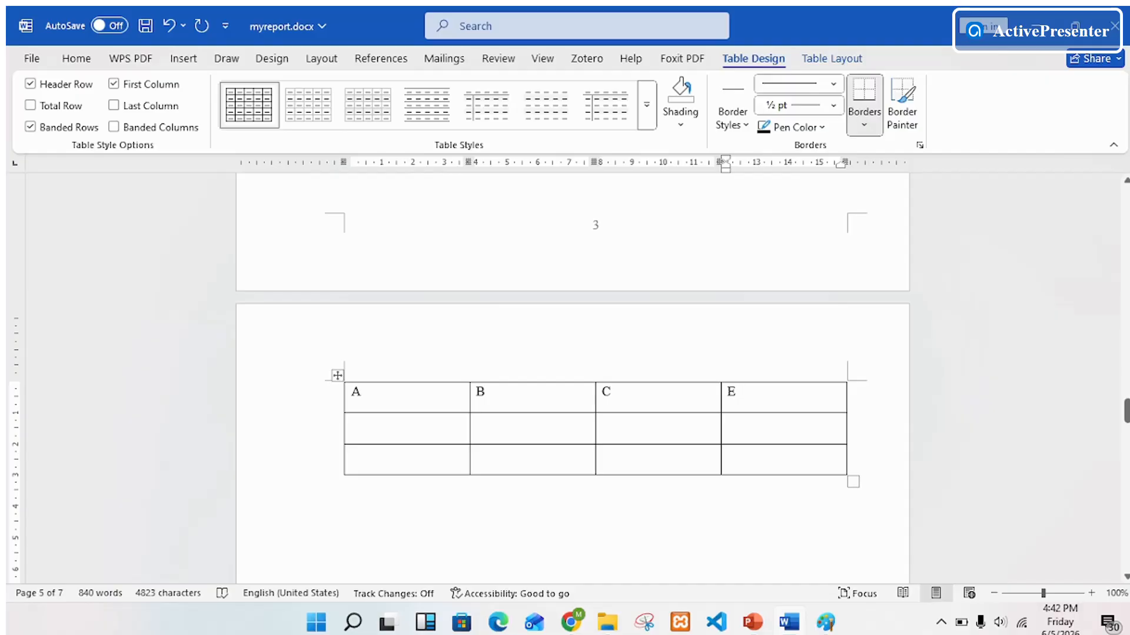
# - Insert an empty column between columns C and E, and remove it again
pyautogui.click(613, 392)
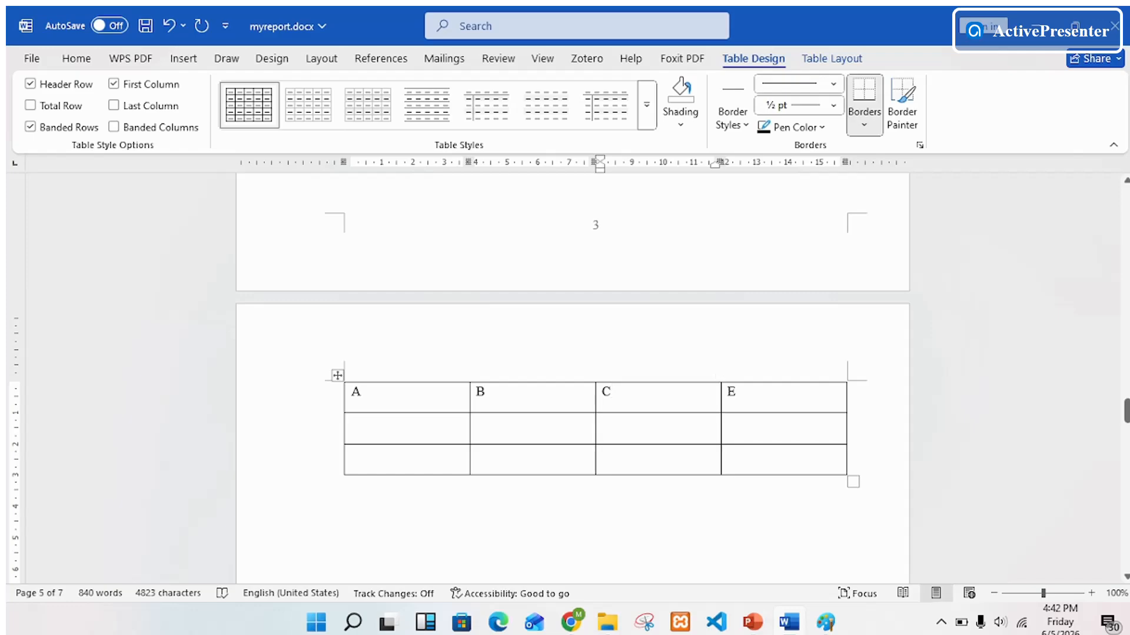
pyautogui.moveTo(721, 375)
pyautogui.click(721, 376)
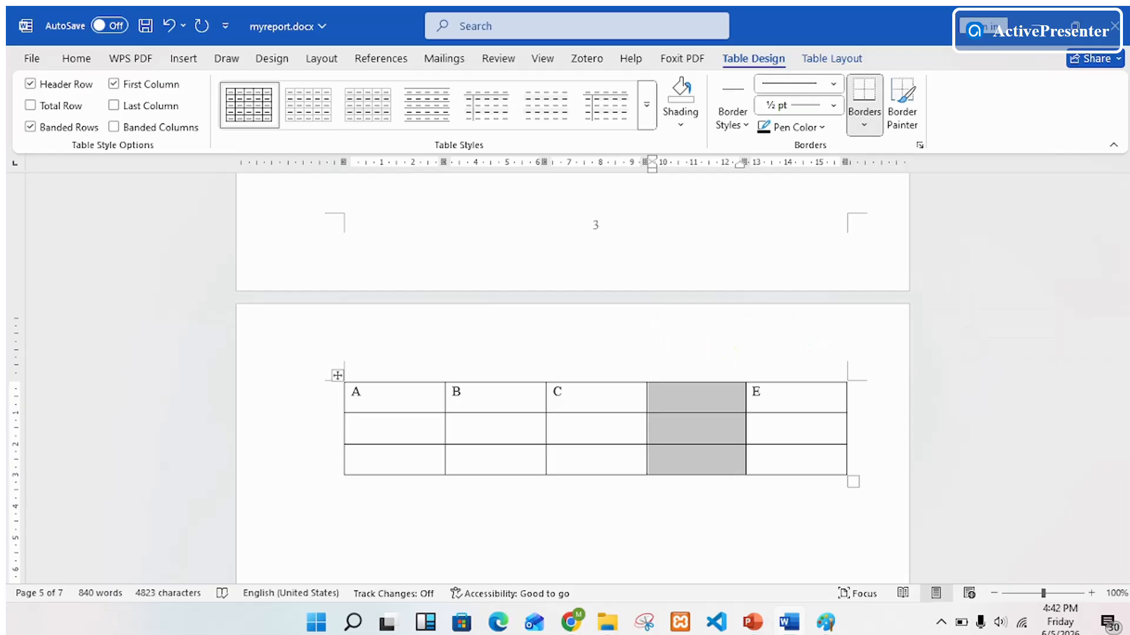
pyautogui.press('BackSpace')
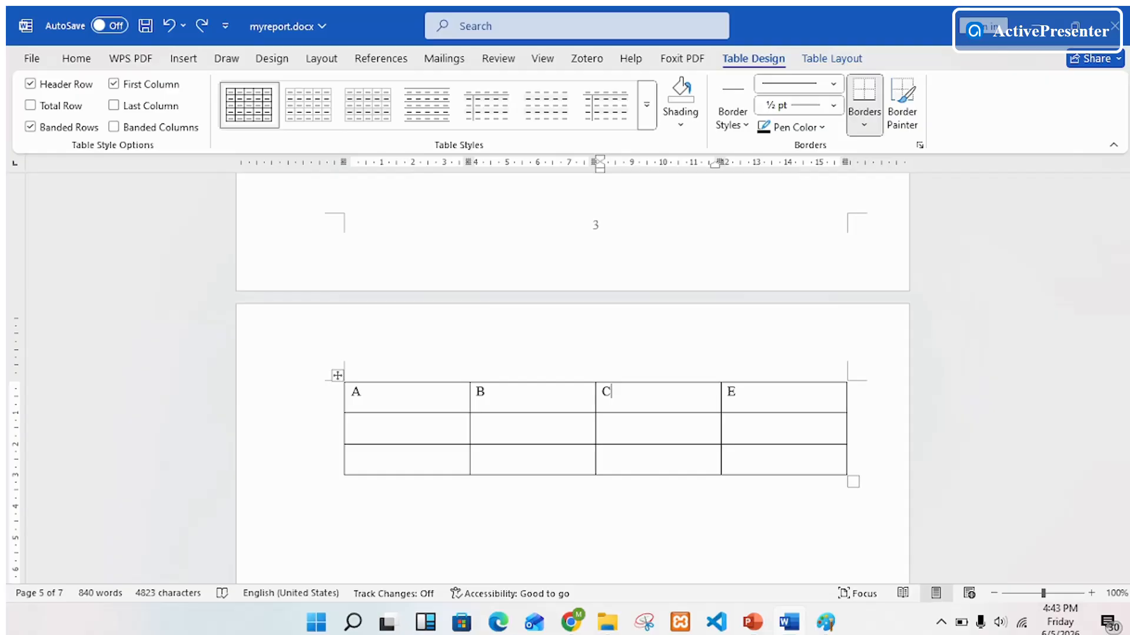
# - Insert a column to the right of column C and enter D as its header
pyautogui.click(650, 380)
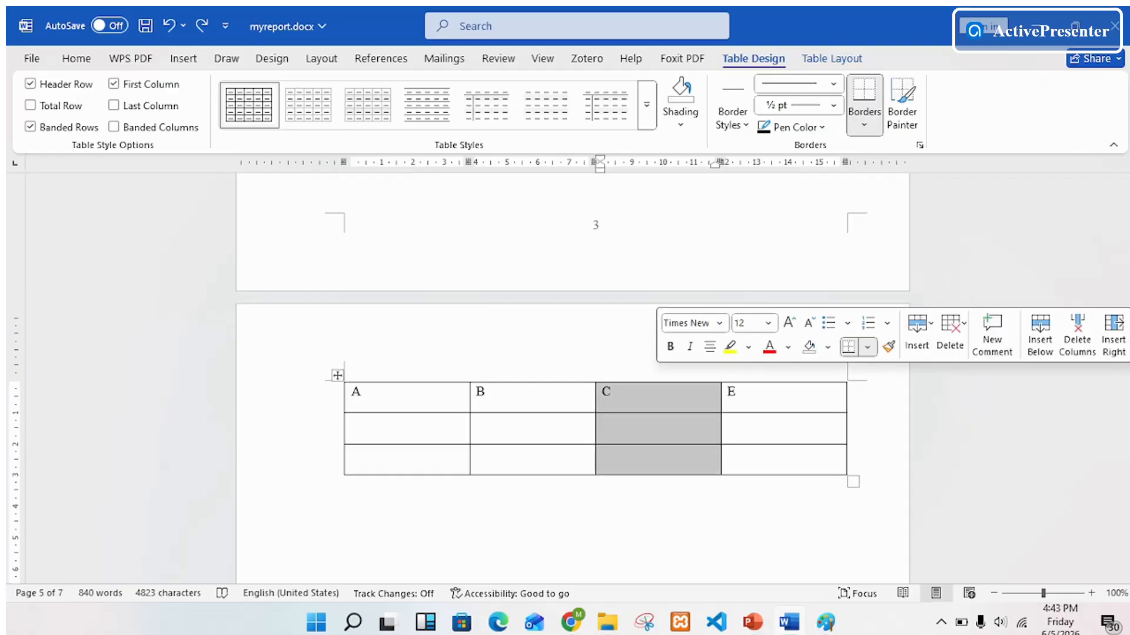
pyautogui.click(612, 393)
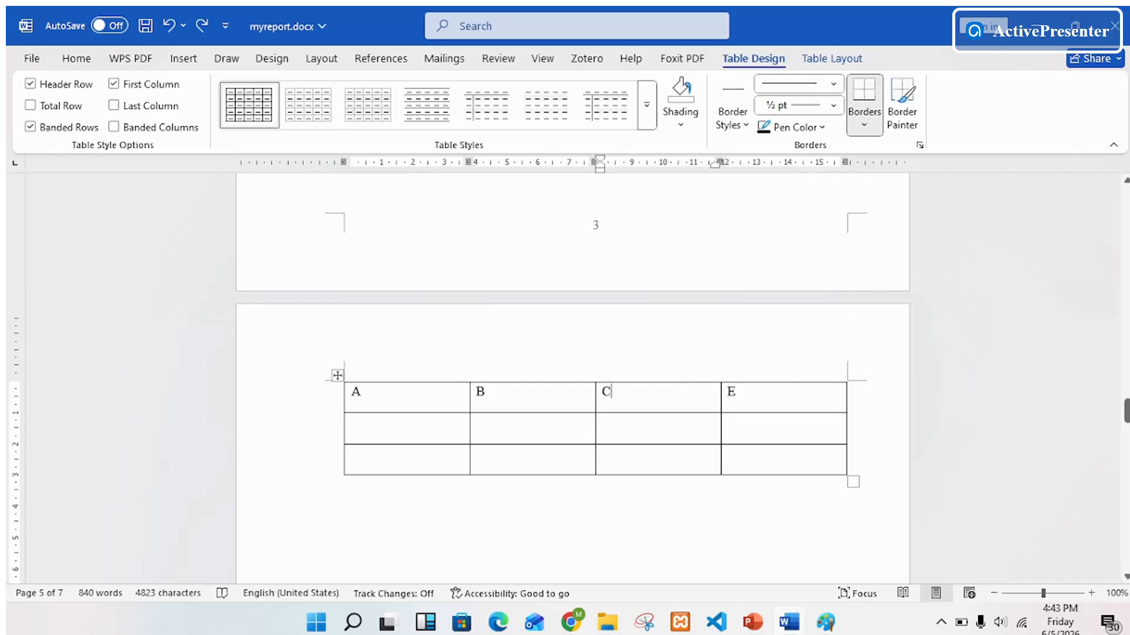
pyautogui.click(658, 381)
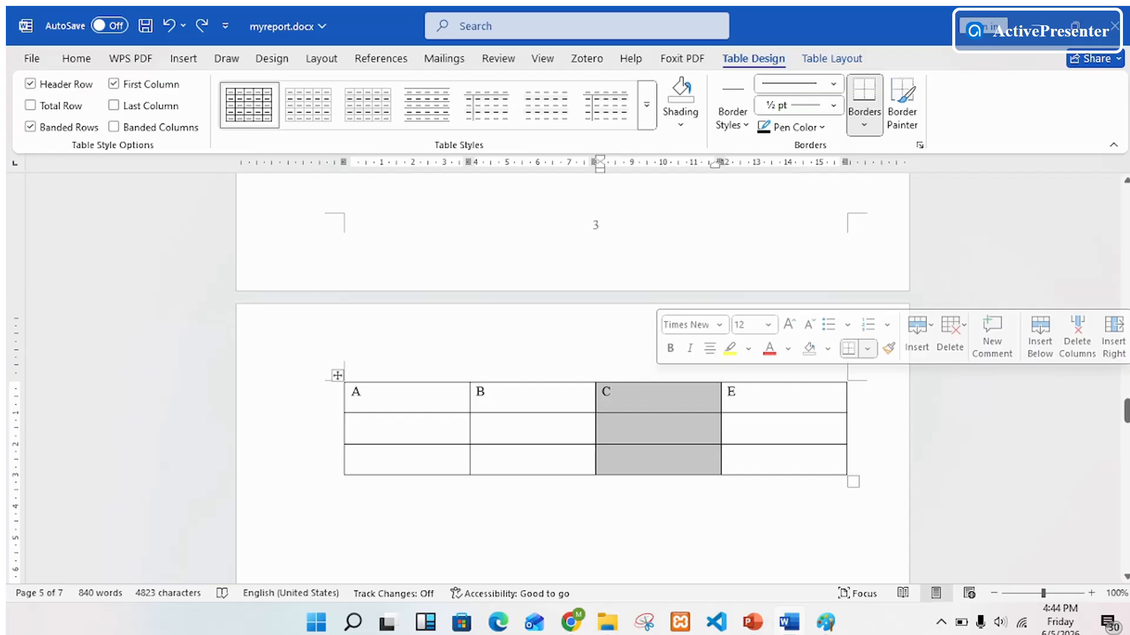
pyautogui.rightClick(690, 401)
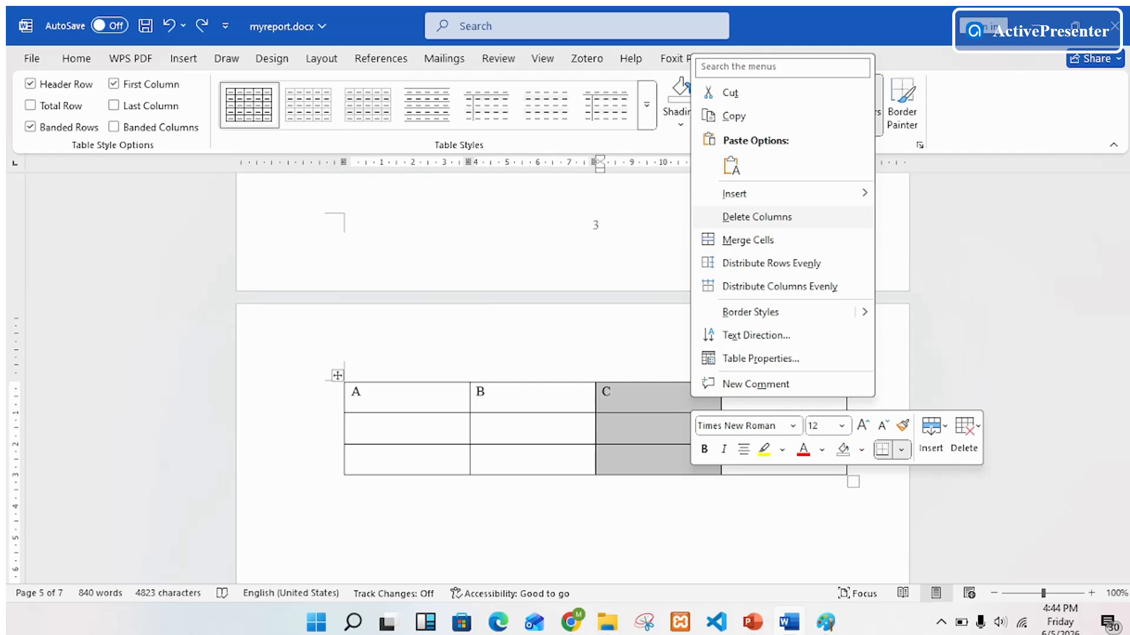
pyautogui.moveTo(765, 194)
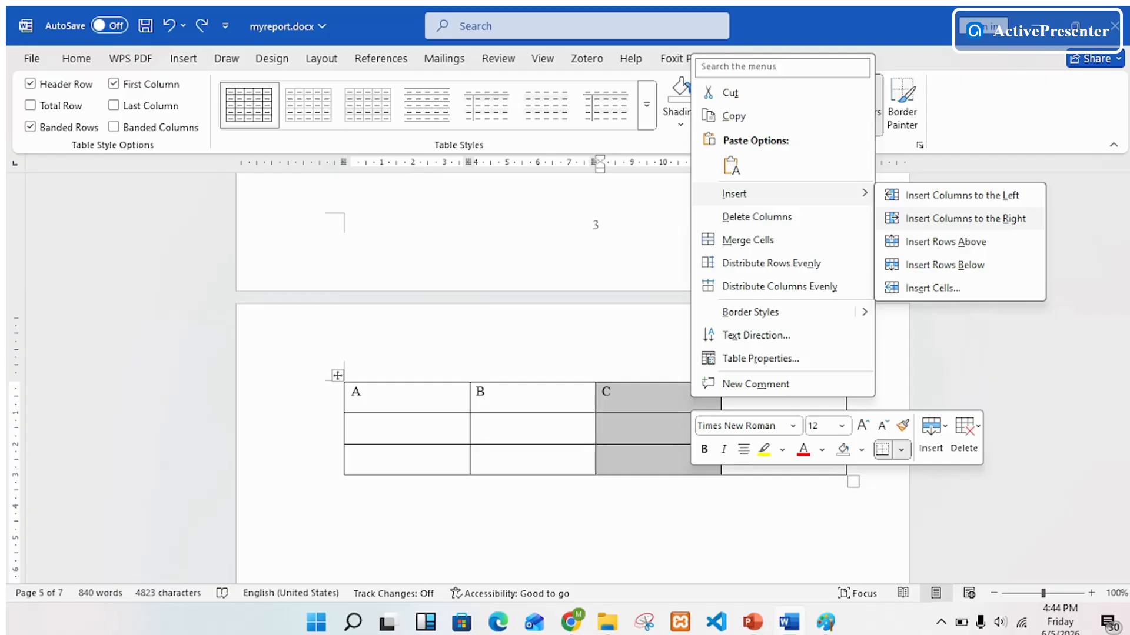
pyautogui.click(965, 218)
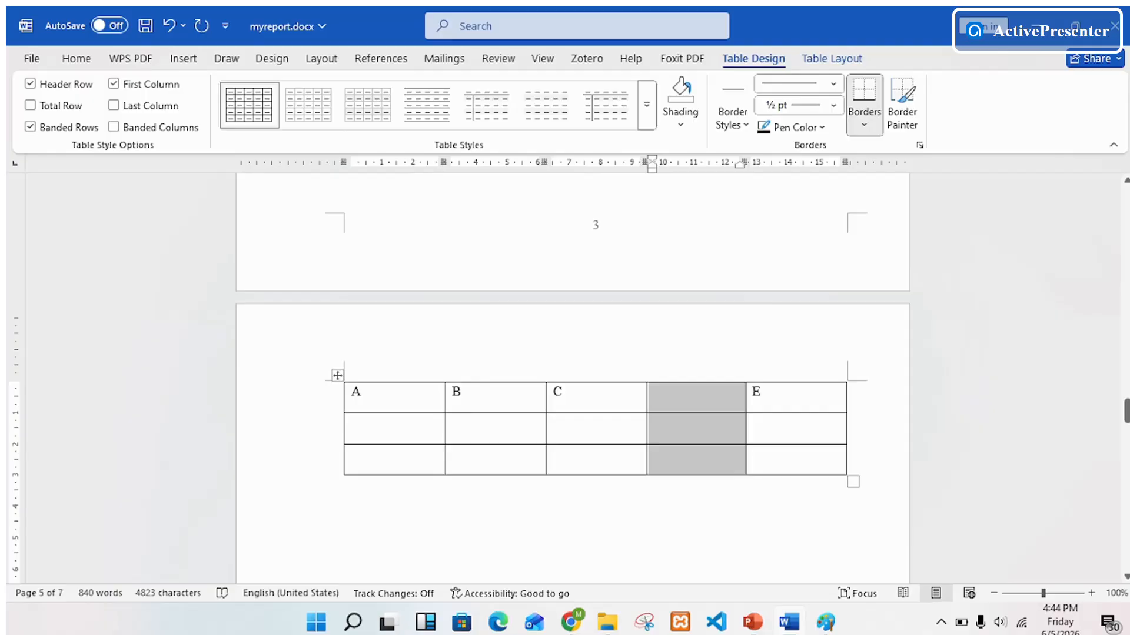
pyautogui.click(654, 391)
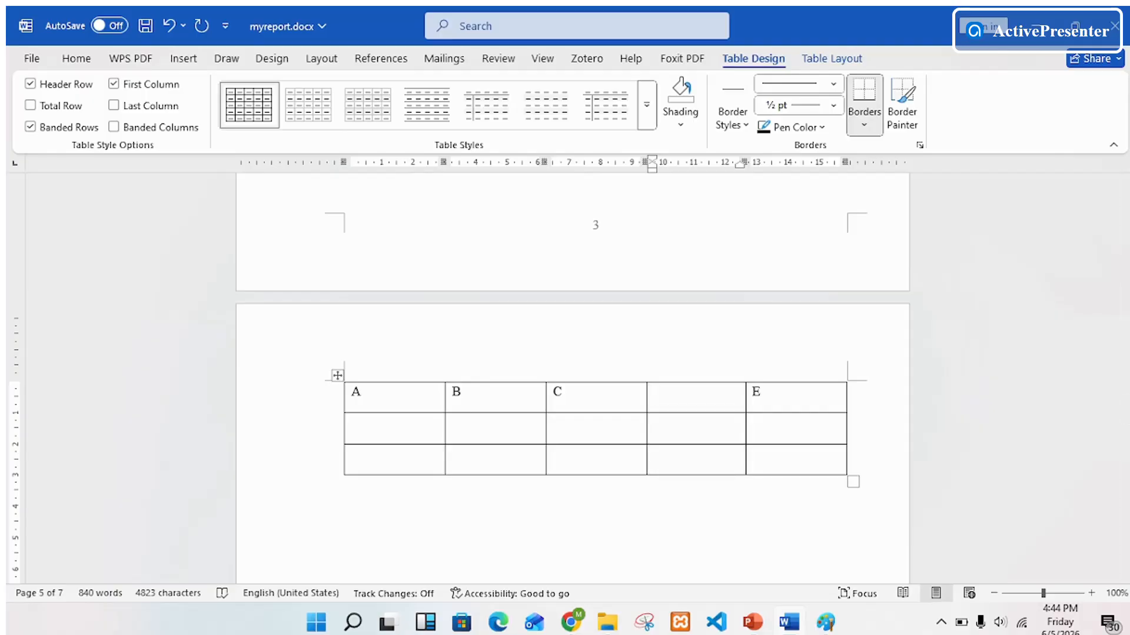
pyautogui.write('D')
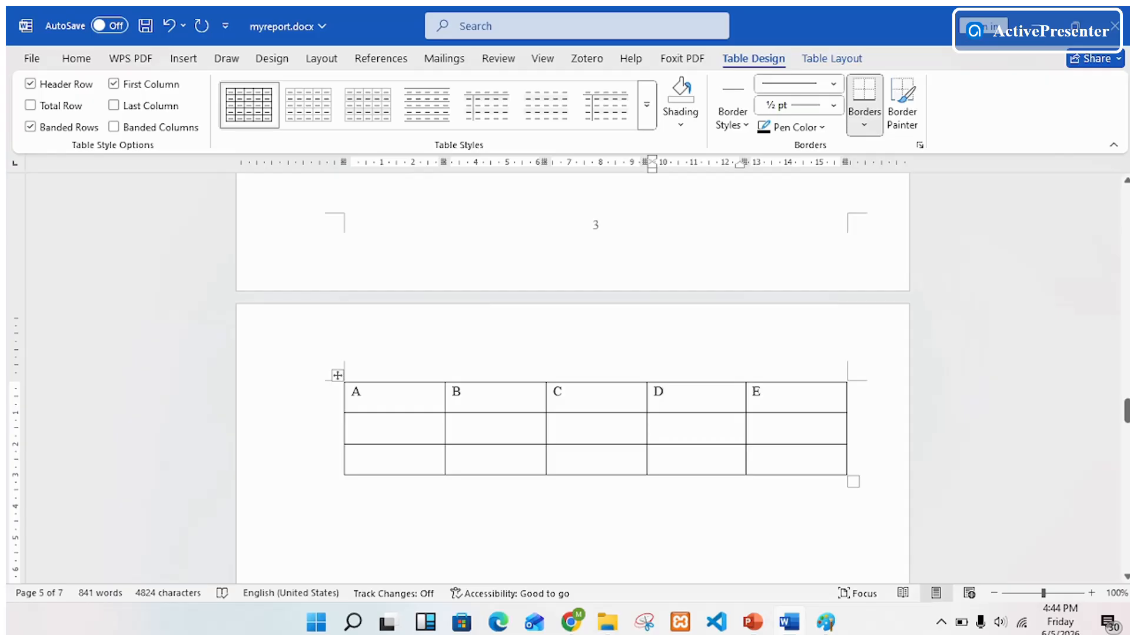
# - Delete column B from the table
pyautogui.moveTo(546, 379)
pyautogui.click(498, 379)
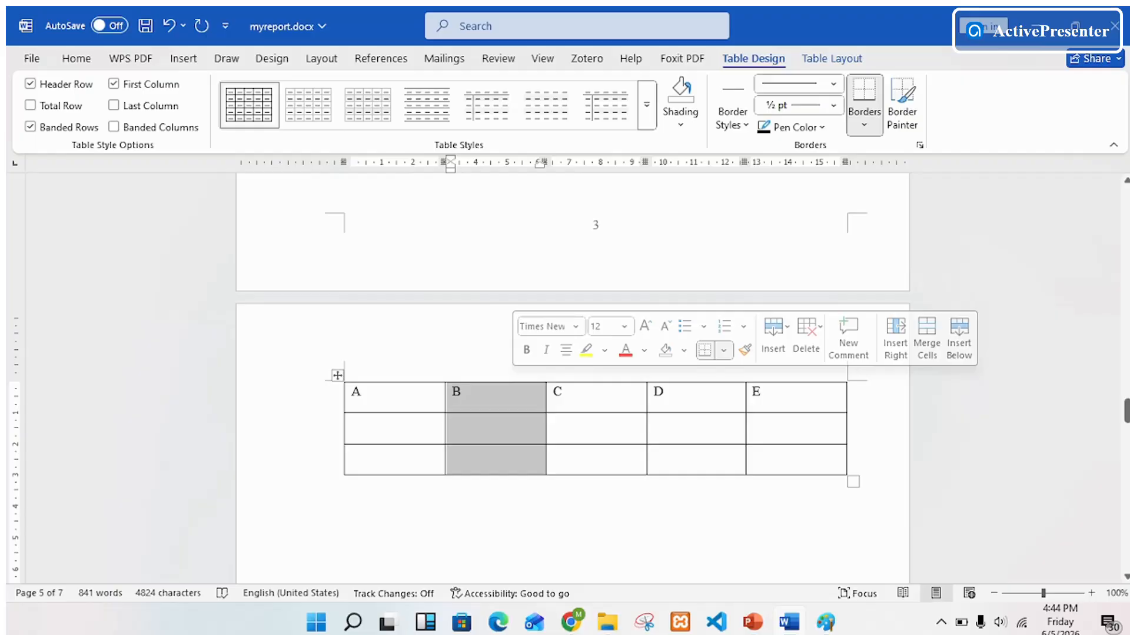
pyautogui.rightClick(507, 401)
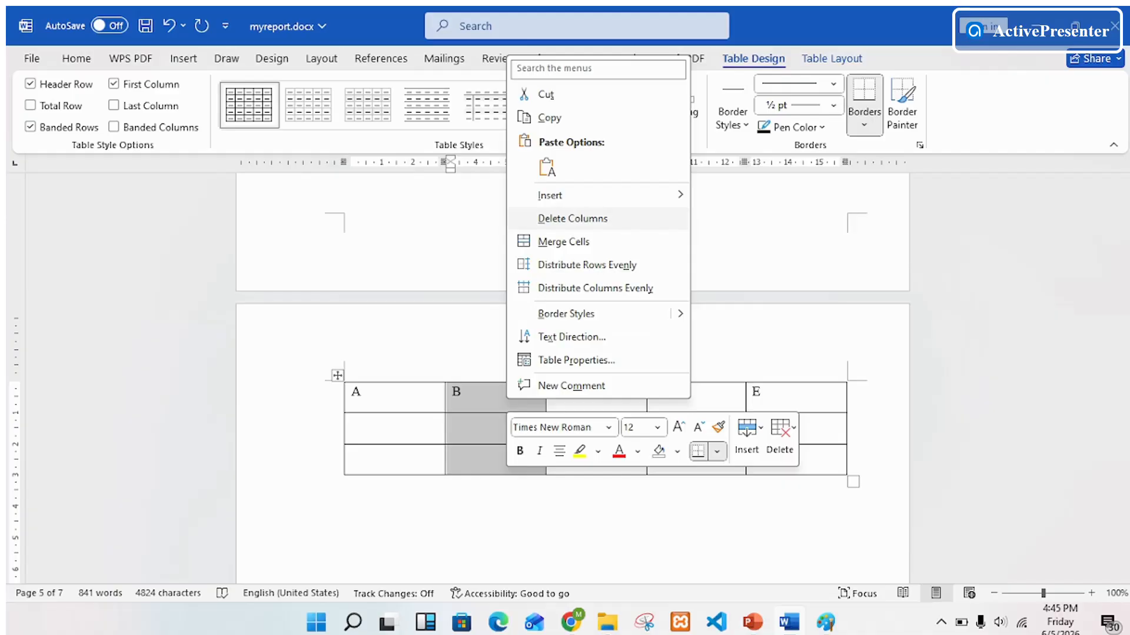
pyautogui.click(572, 218)
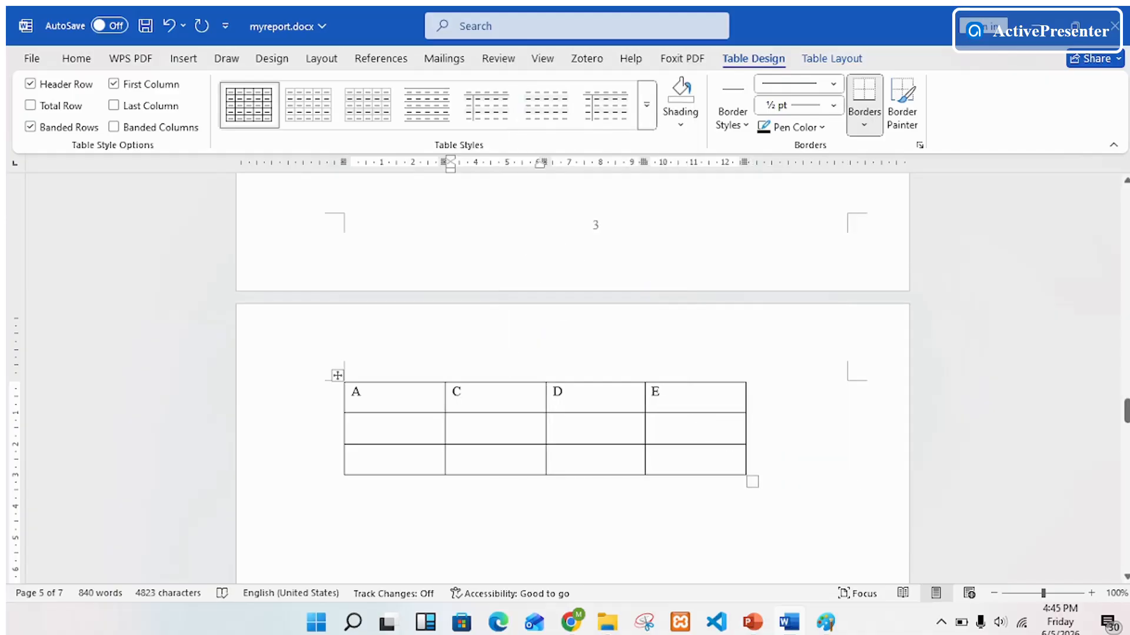
# - Delete columns C and D together, and undo that deletion
pyautogui.click(474, 380)
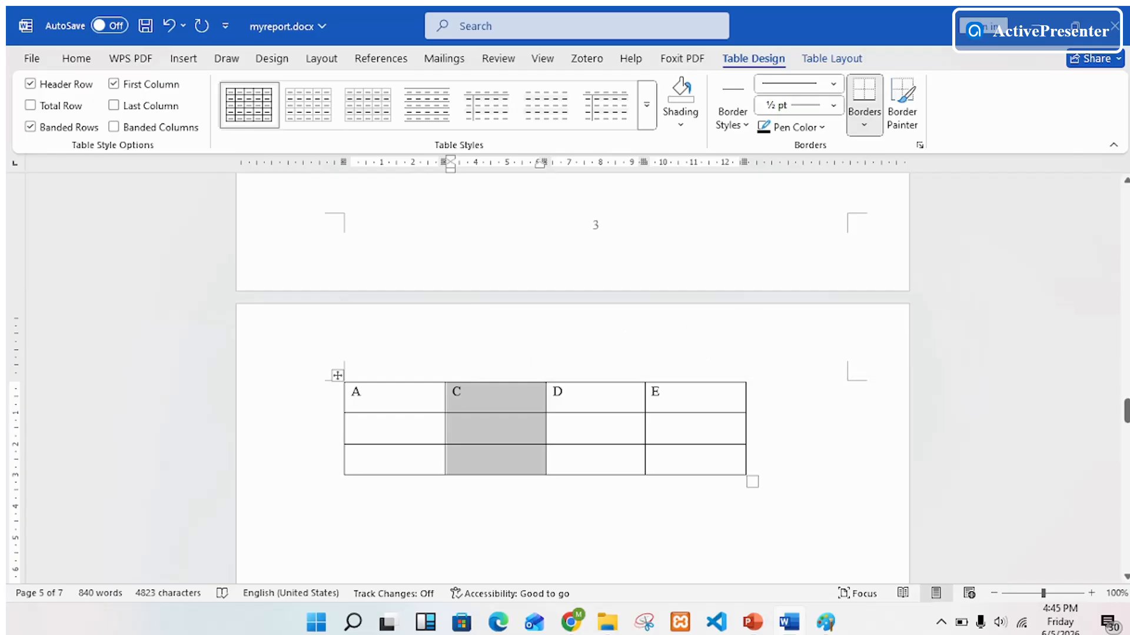
pyautogui.hotkey('shift', 'Right')
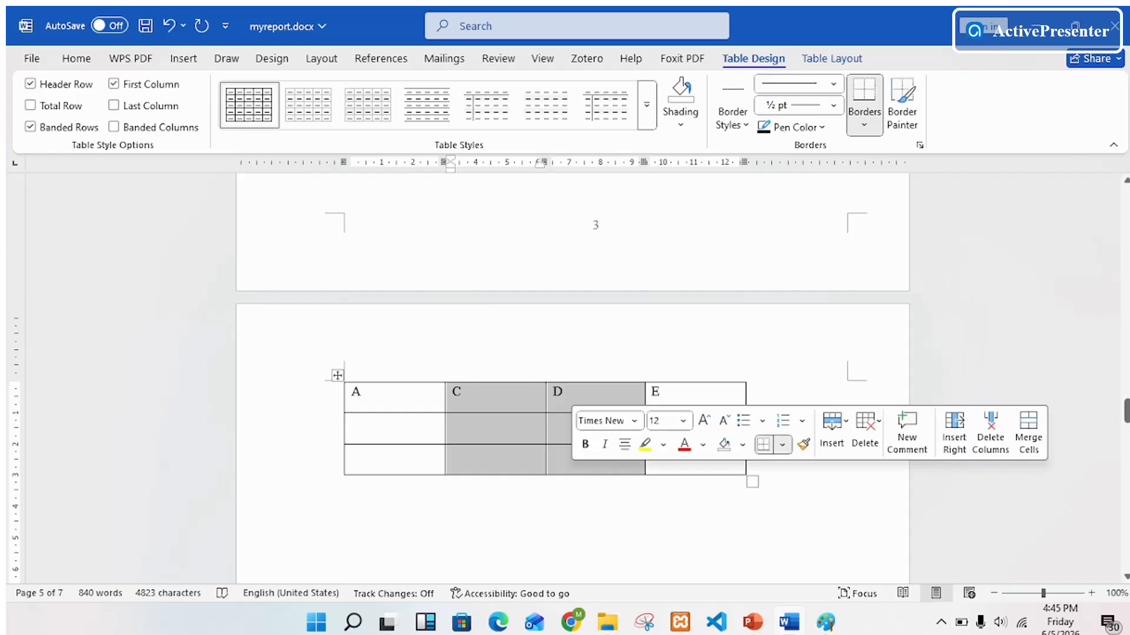
pyautogui.rightClick(525, 410)
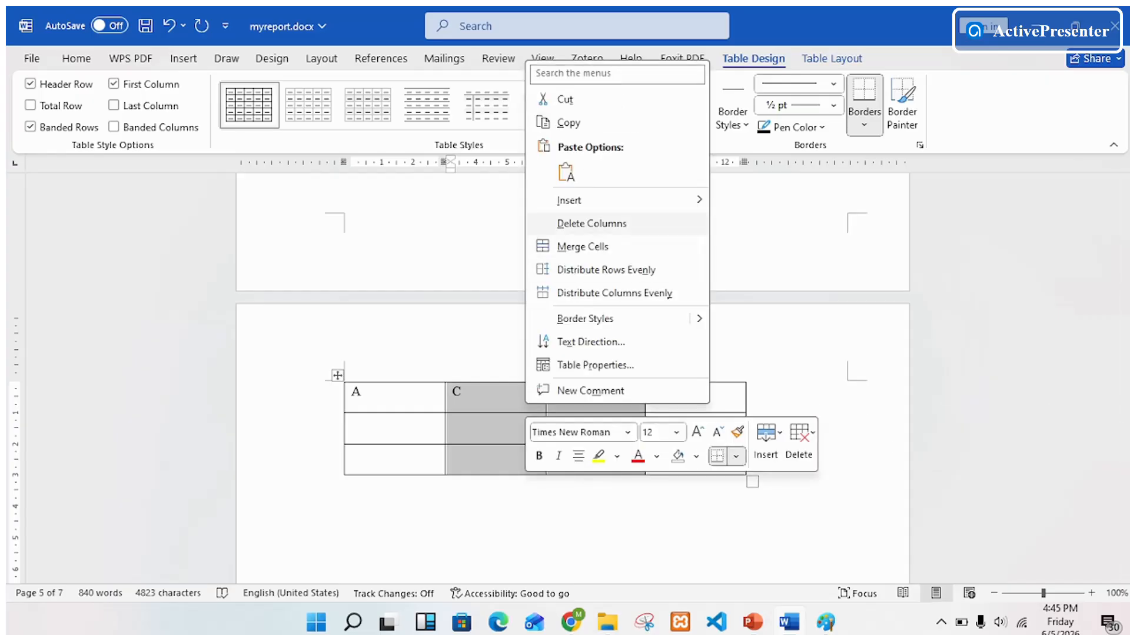
pyautogui.click(591, 224)
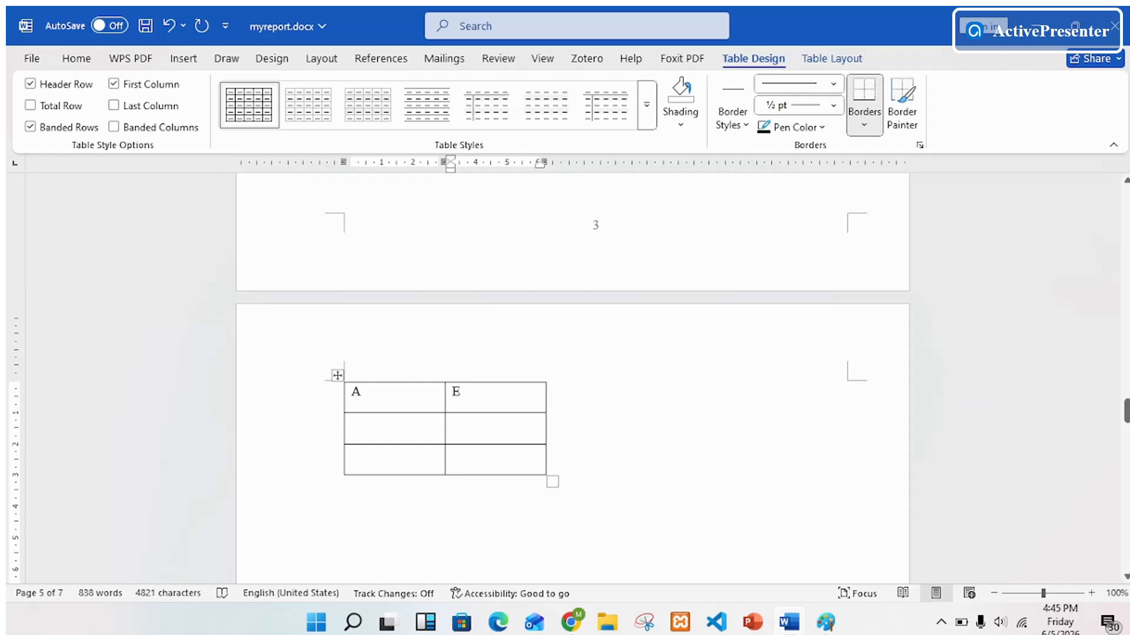
pyautogui.hotkey('ctrl', 'z')
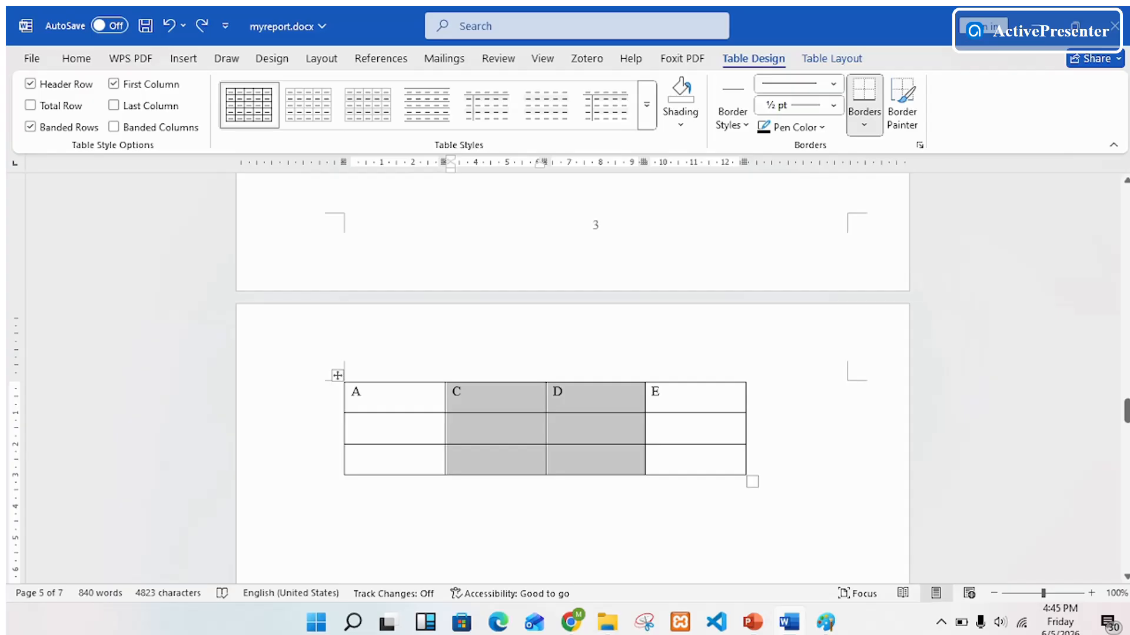
pyautogui.click(552, 421)
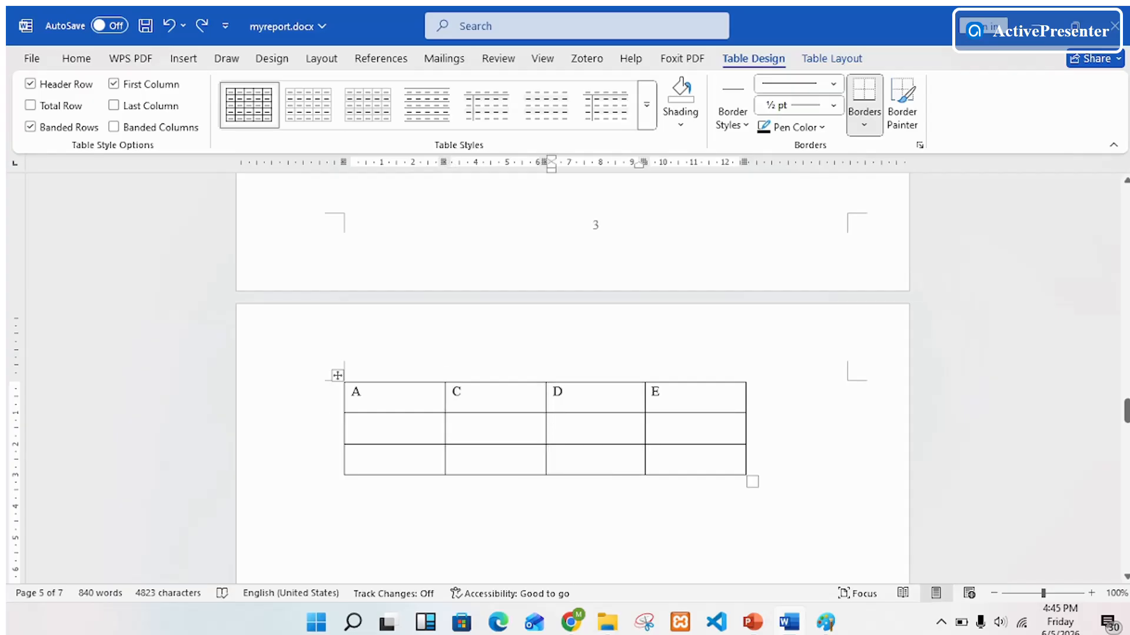
# - Insert a column between columns A and C and enter B as its header
pyautogui.moveTo(645, 373)
pyautogui.click(445, 375)
pyautogui.click(497, 396)
pyautogui.write('B')
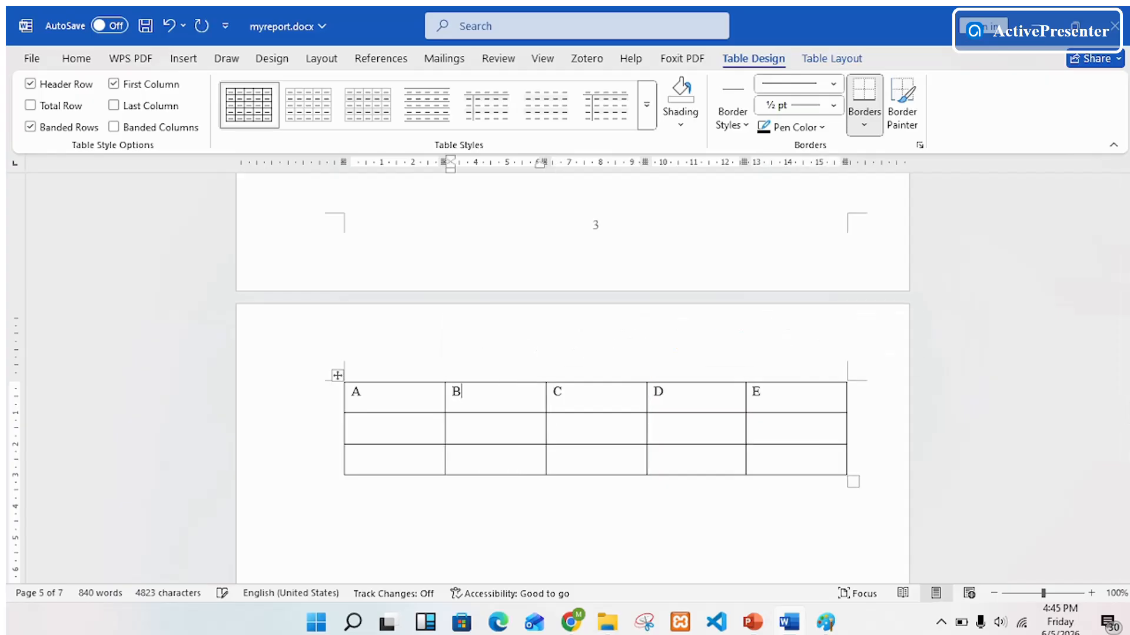
# - Insert a row between the table's second and third rows, and undo the insertion
pyautogui.moveTo(337, 445)
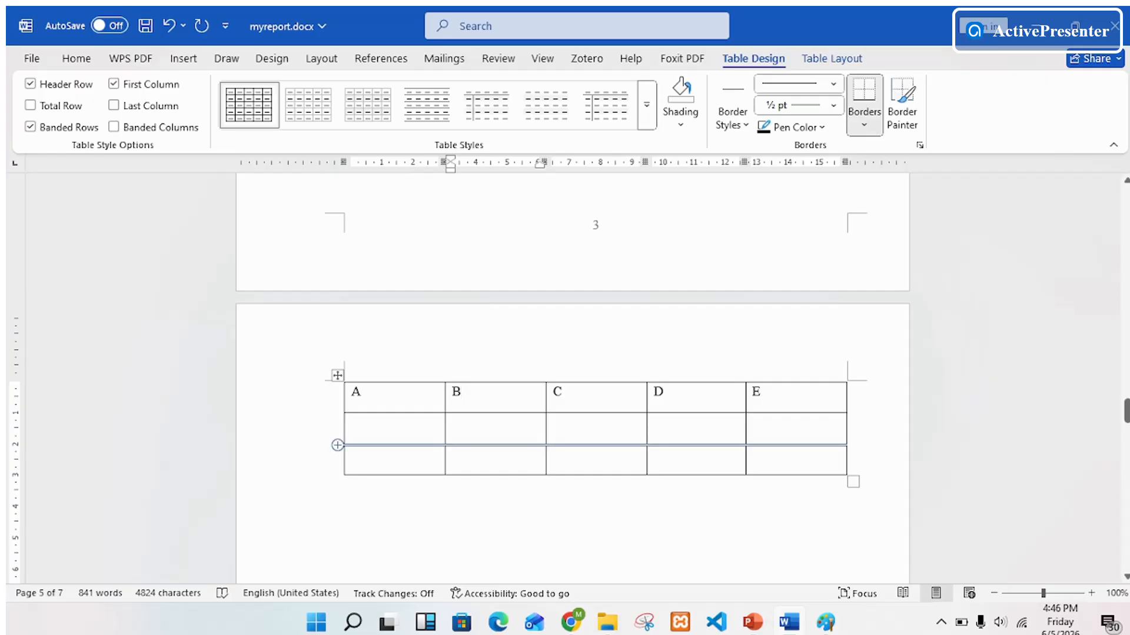
pyautogui.click(337, 446)
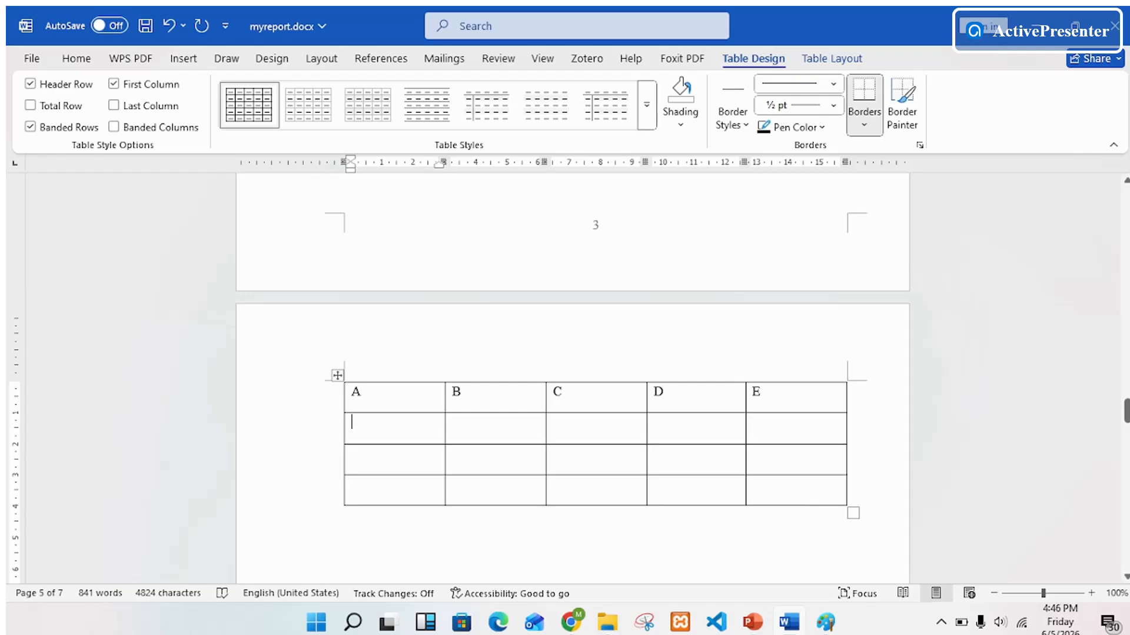
pyautogui.hotkey('ctrl', 'z')
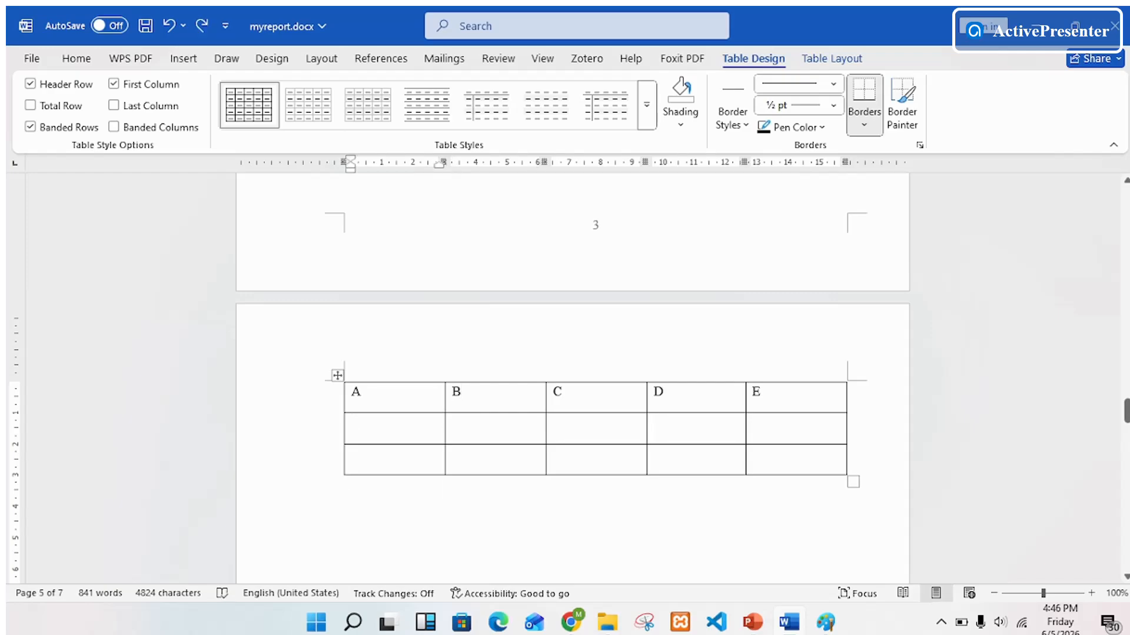
# - Enter 1 and 3 in the second and third rows of column A
pyautogui.write('1')
pyautogui.press('Down')
pyautogui.write('3')
# - Insert an empty row between the rows numbered 1 and 3
pyautogui.moveTo(337, 414)
pyautogui.moveTo(337, 445)
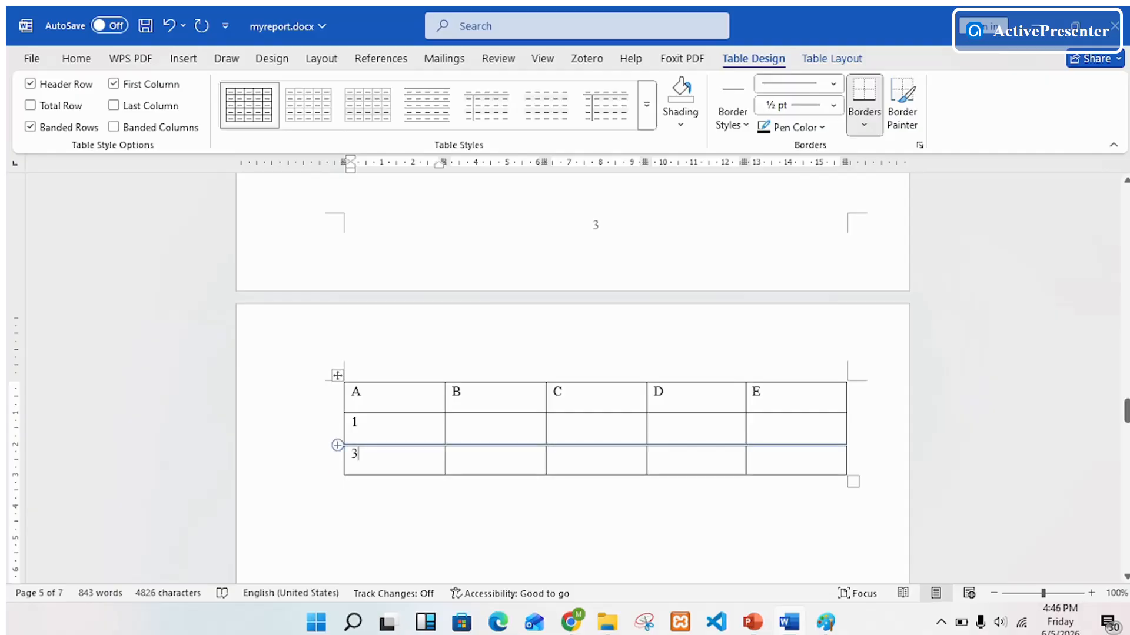
pyautogui.click(338, 445)
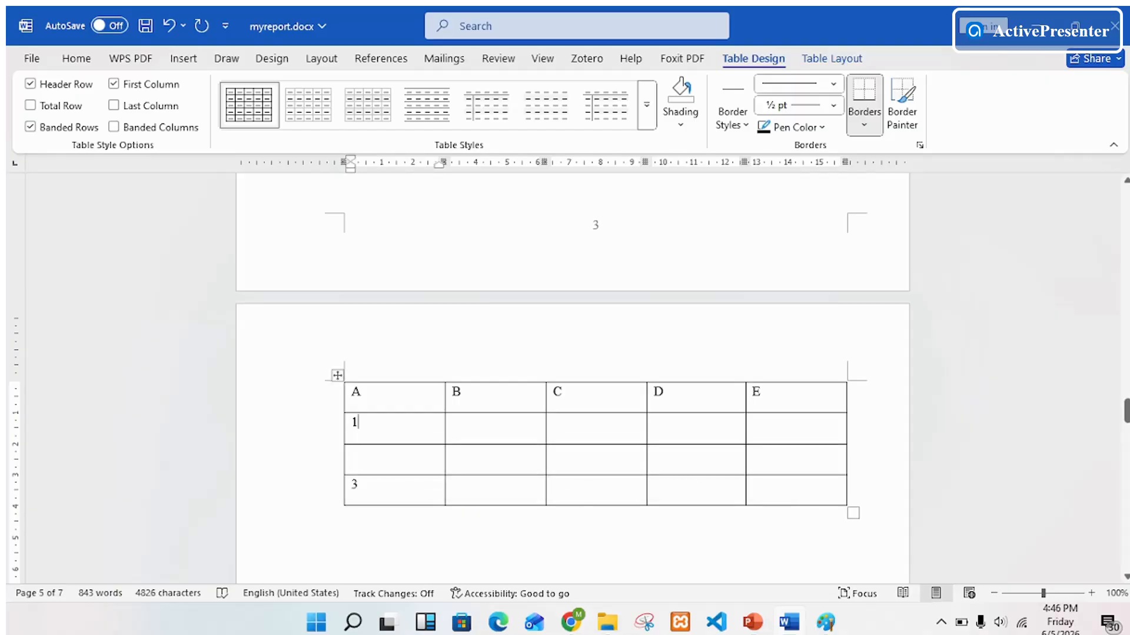
pyautogui.moveTo(337, 475)
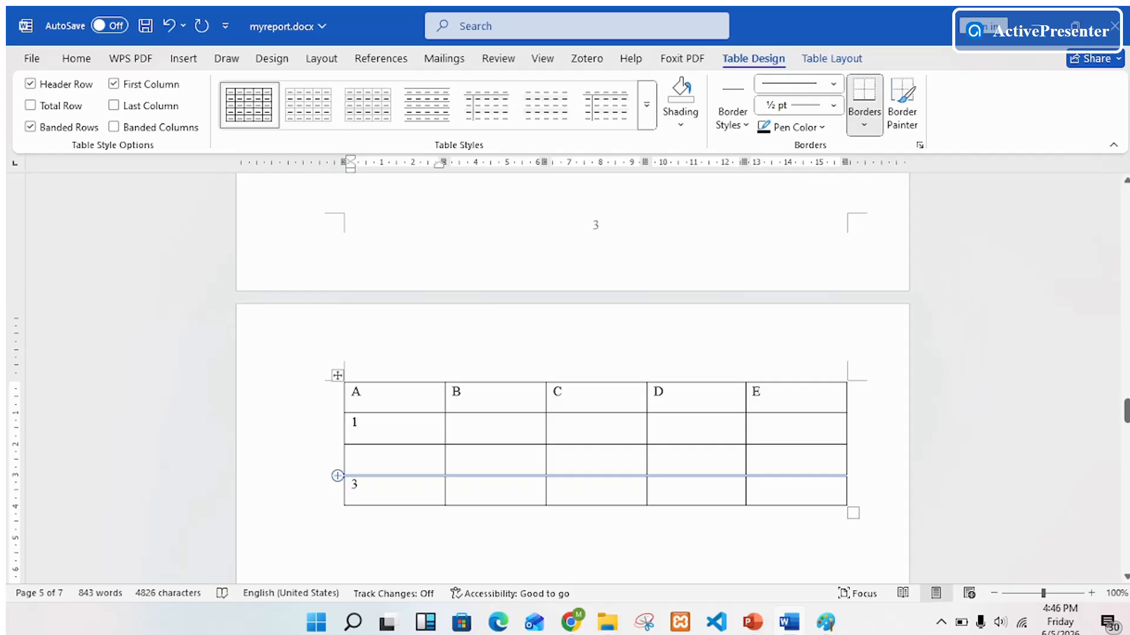
# - Insert another empty row directly above the row numbered 3
pyautogui.click(337, 476)
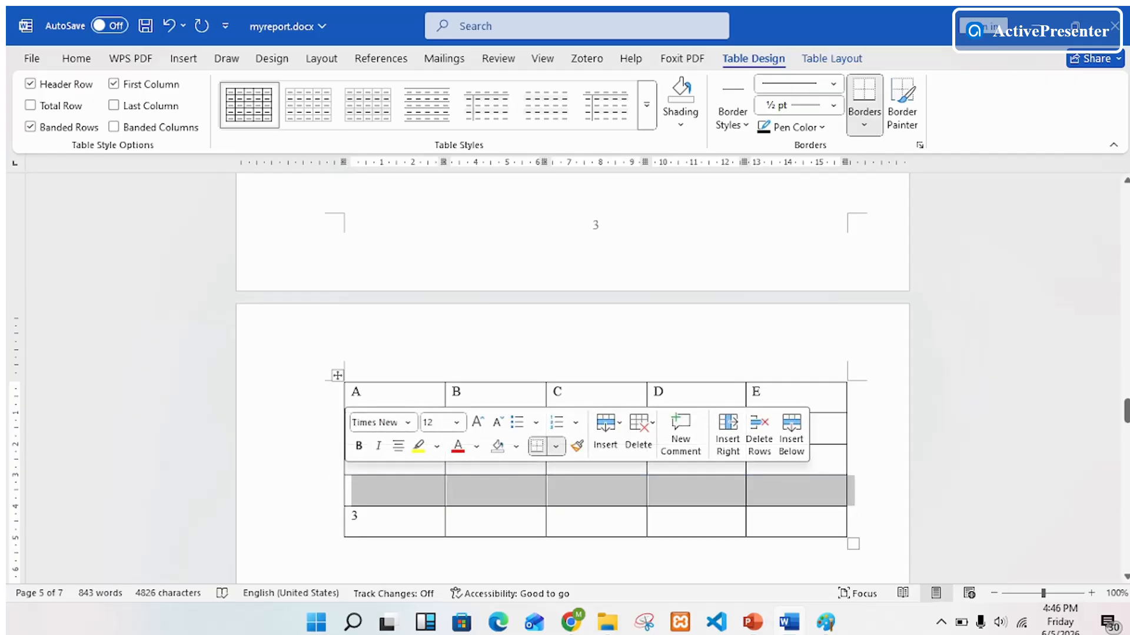
pyautogui.click(355, 486)
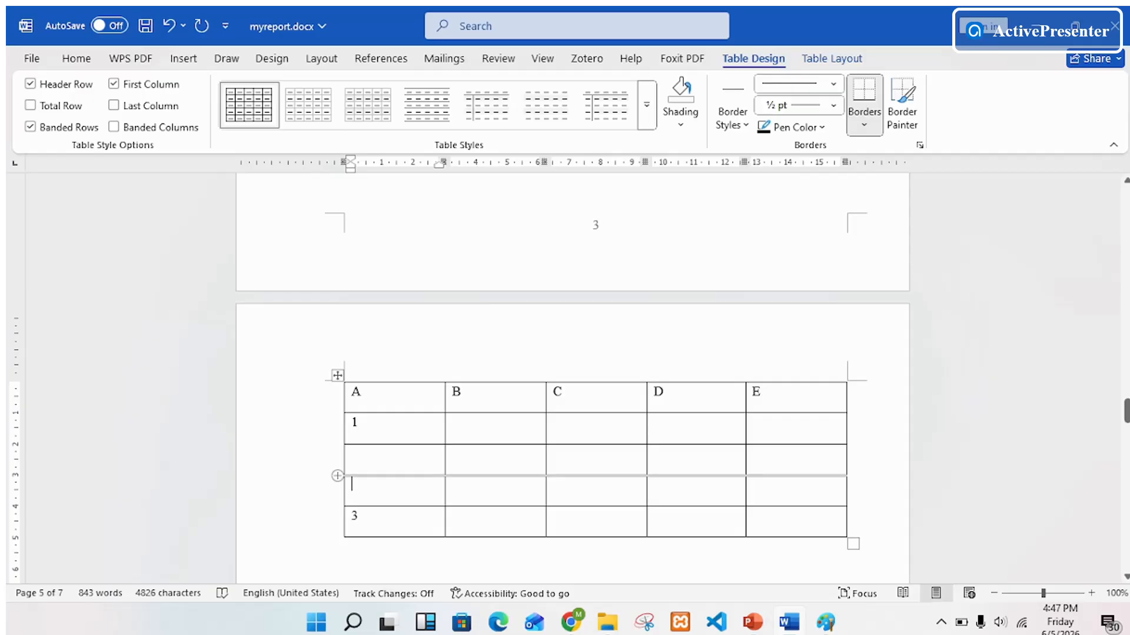
pyautogui.click(338, 464)
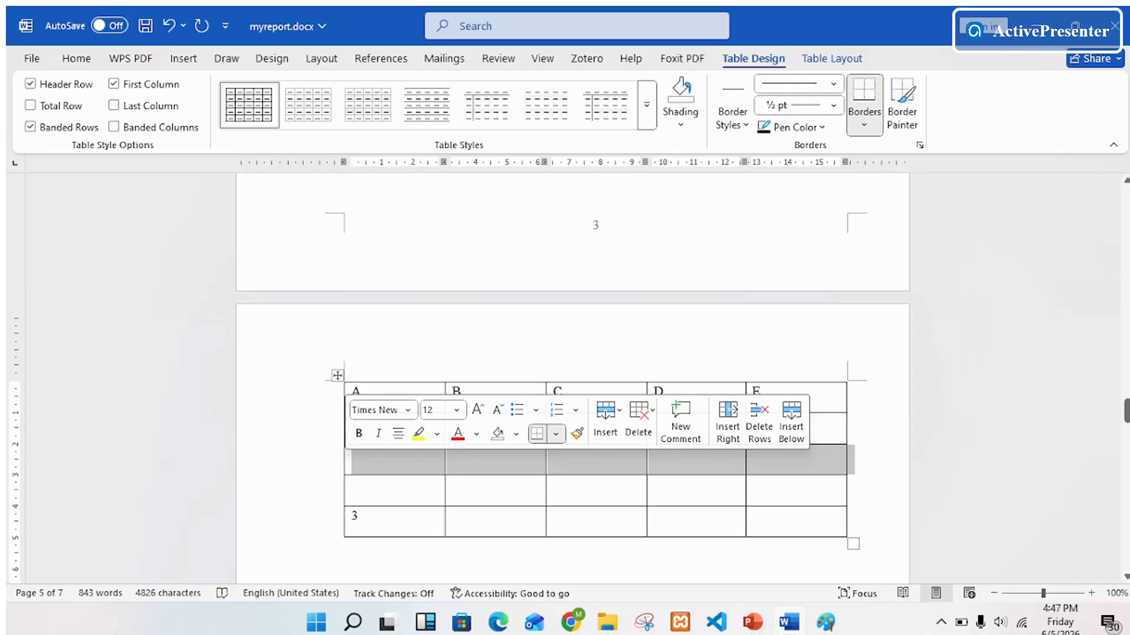
pyautogui.click(360, 457)
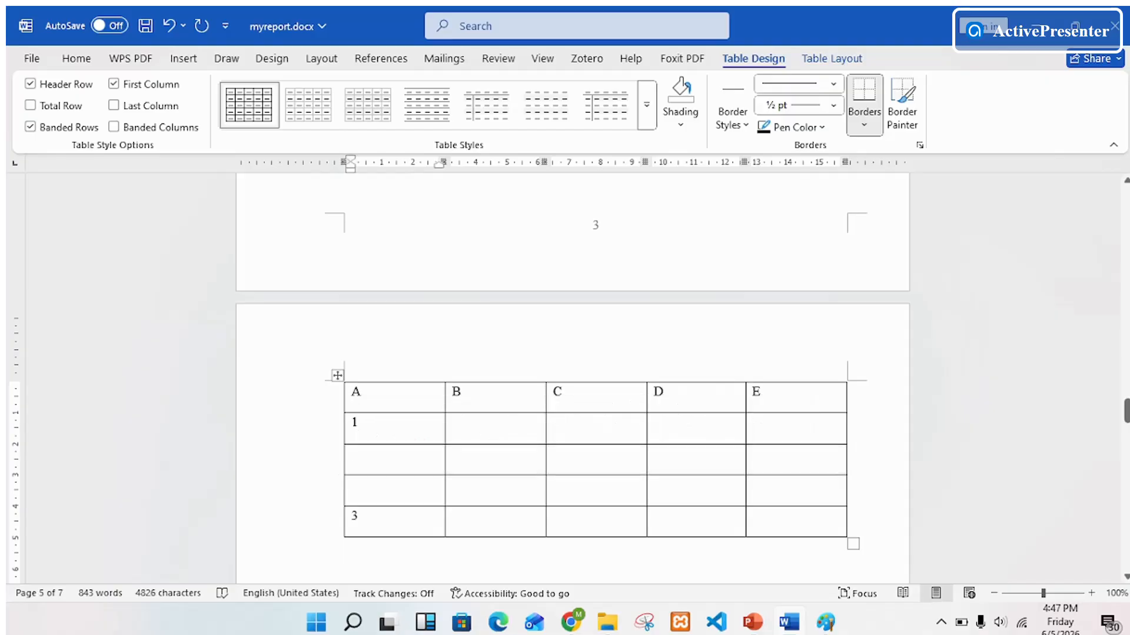
# - Select the empty row just below the row numbered 1 and insert a new row above it
pyautogui.moveTo(337, 476)
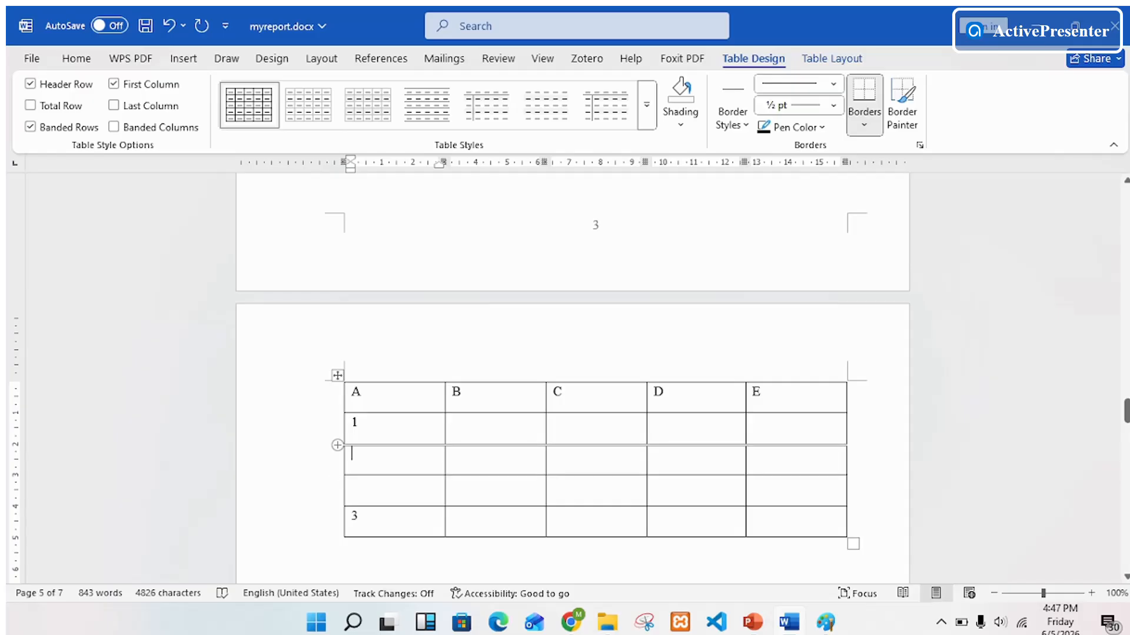
pyautogui.click(341, 460)
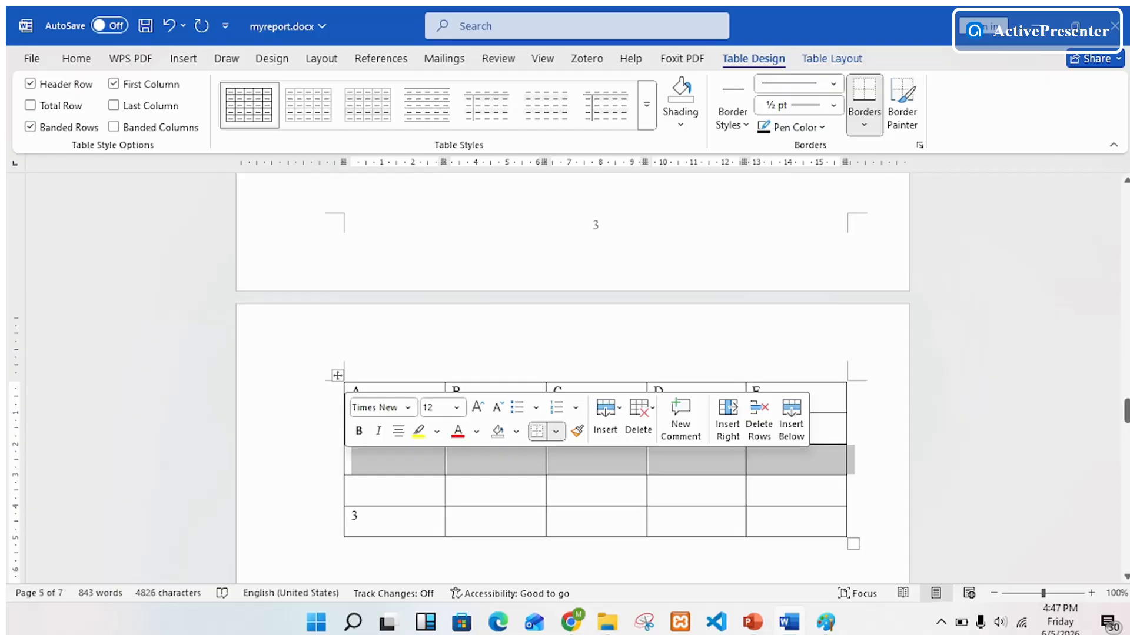
pyautogui.rightClick(402, 465)
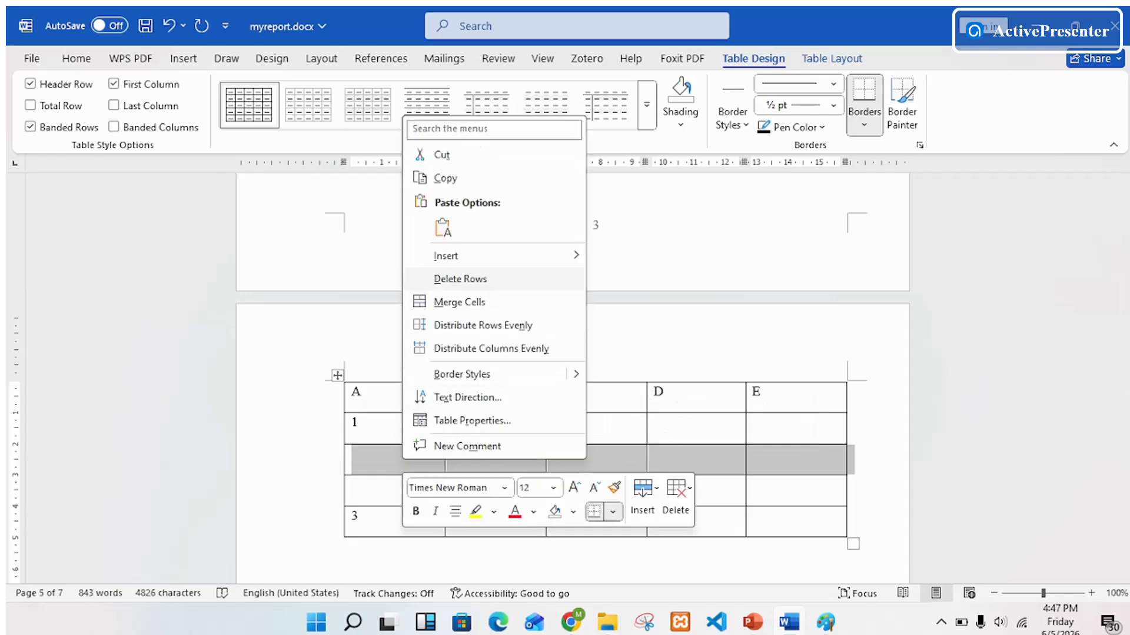
pyautogui.moveTo(500, 255)
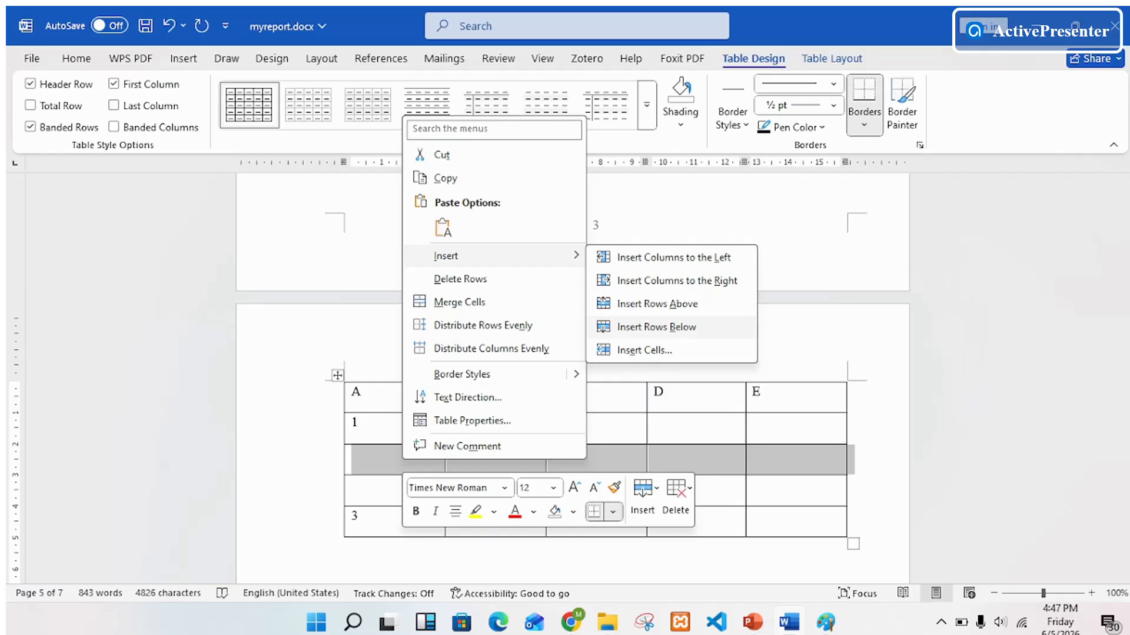
pyautogui.click(658, 304)
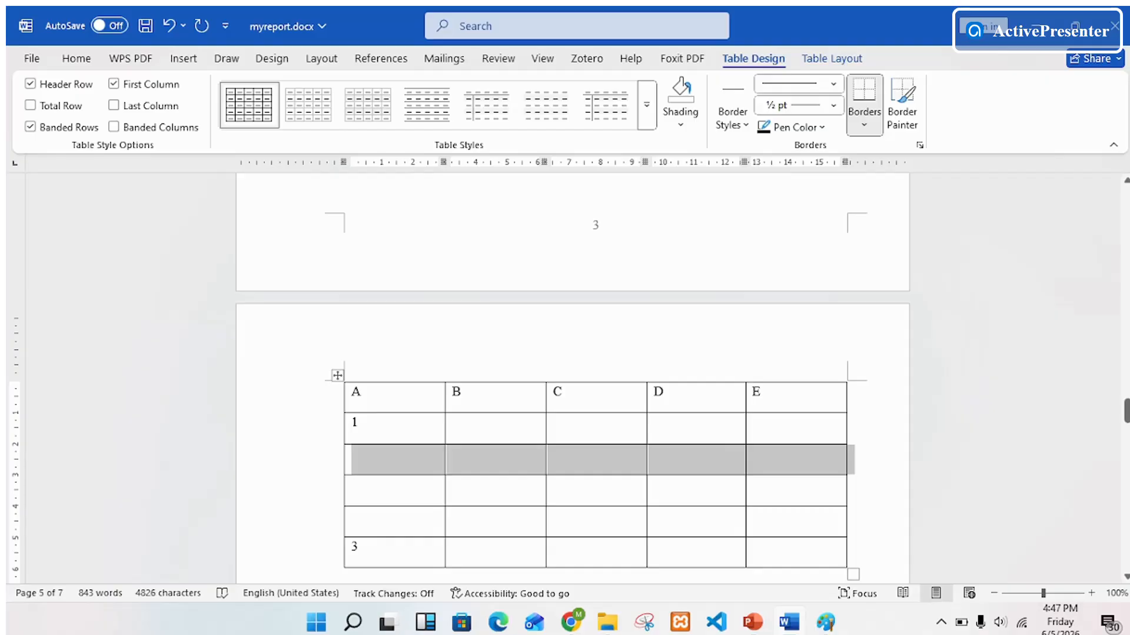
pyautogui.click(366, 458)
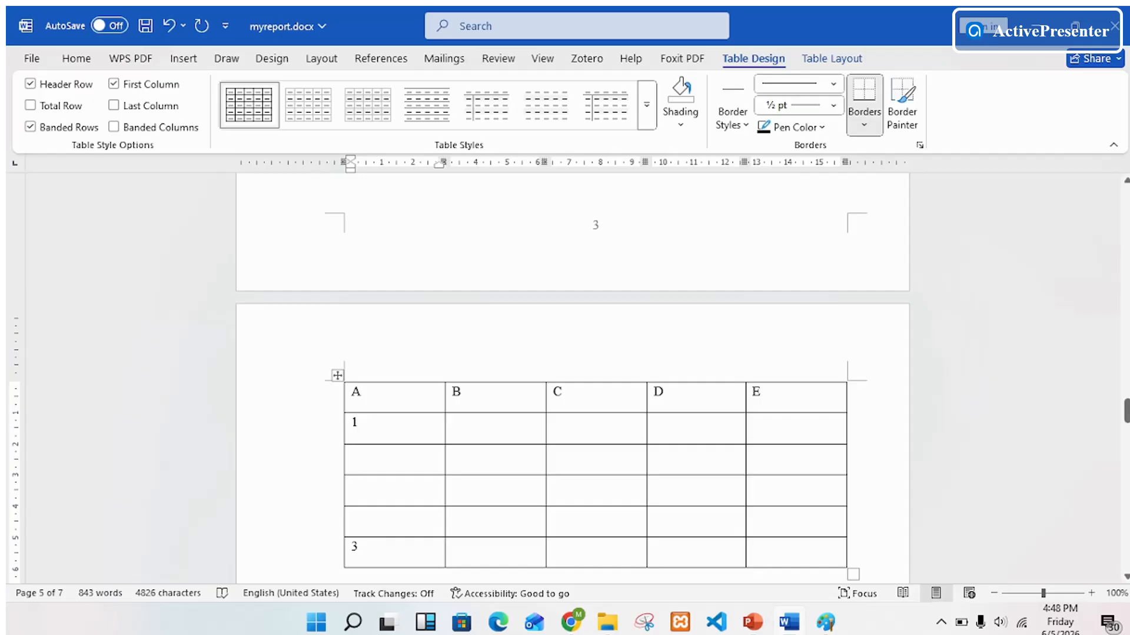
# - Delete the first two of the three empty rows between the rows numbered 1 and 3
pyautogui.moveTo(337, 475)
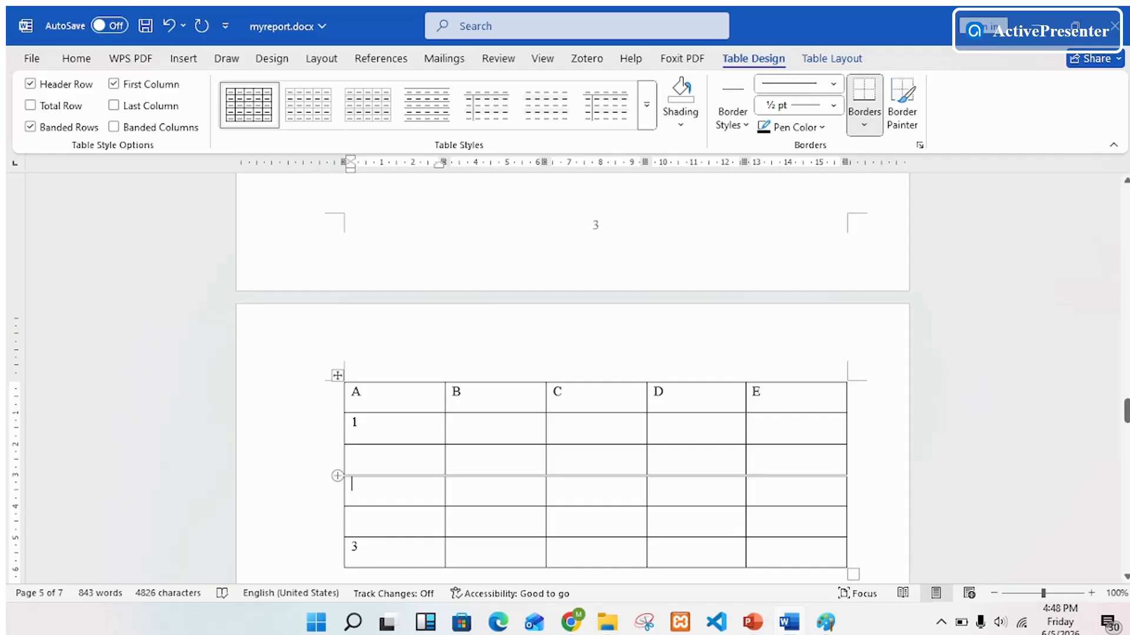
pyautogui.click(331, 467)
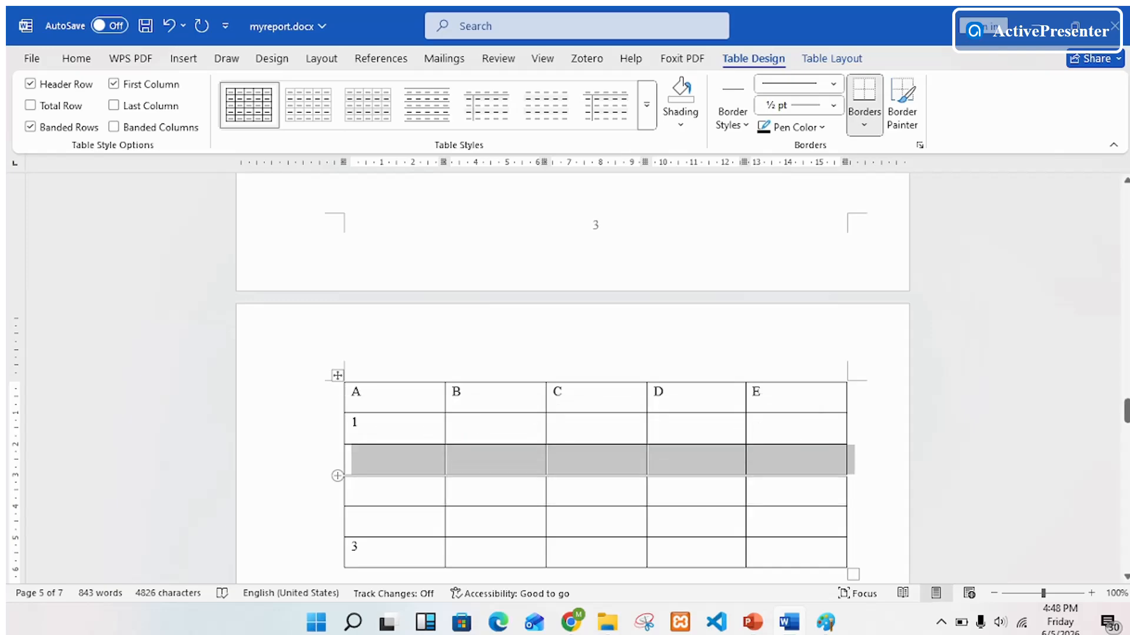
pyautogui.hotkey('shift', 'Down')
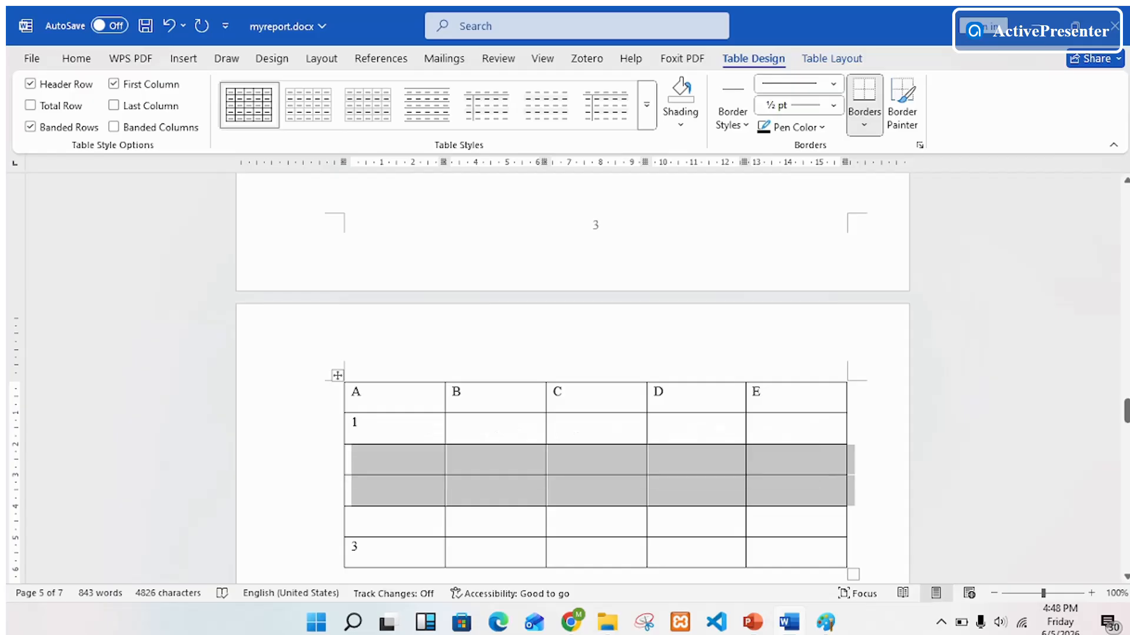
pyautogui.rightClick(383, 497)
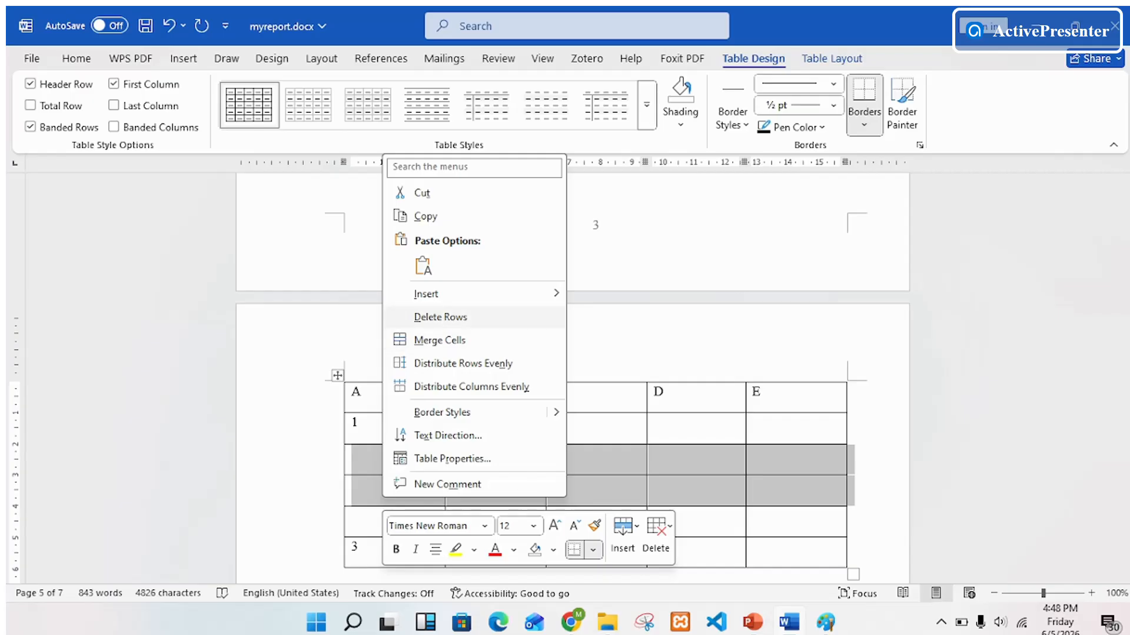
pyautogui.click(440, 318)
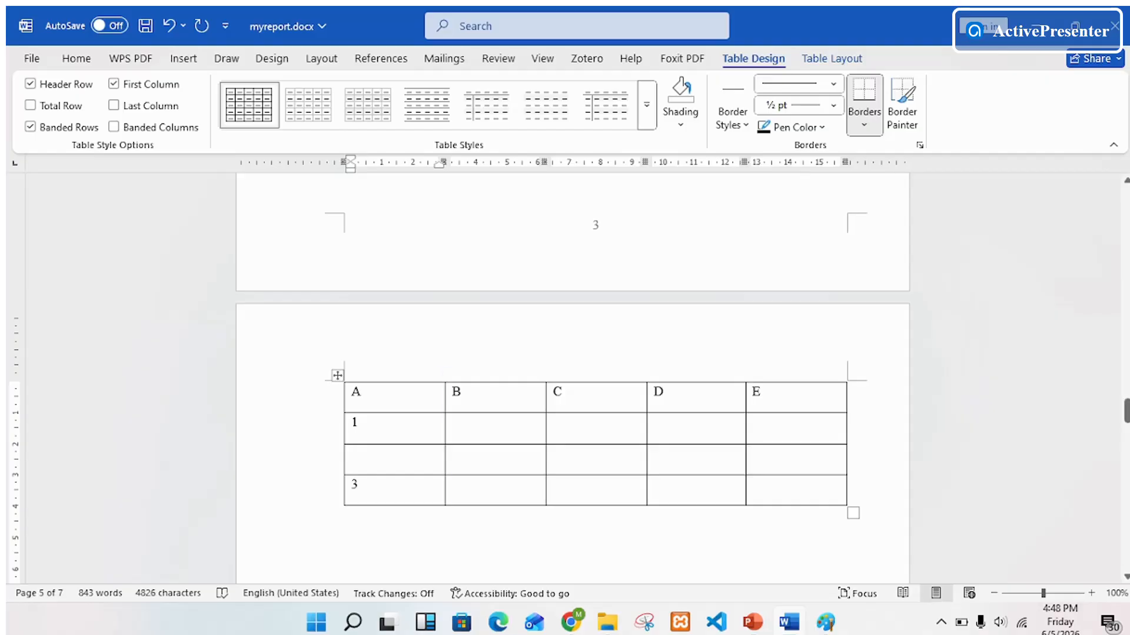
# - Select the entire table with headers A to E and delete it from the report
pyautogui.click(462, 393)
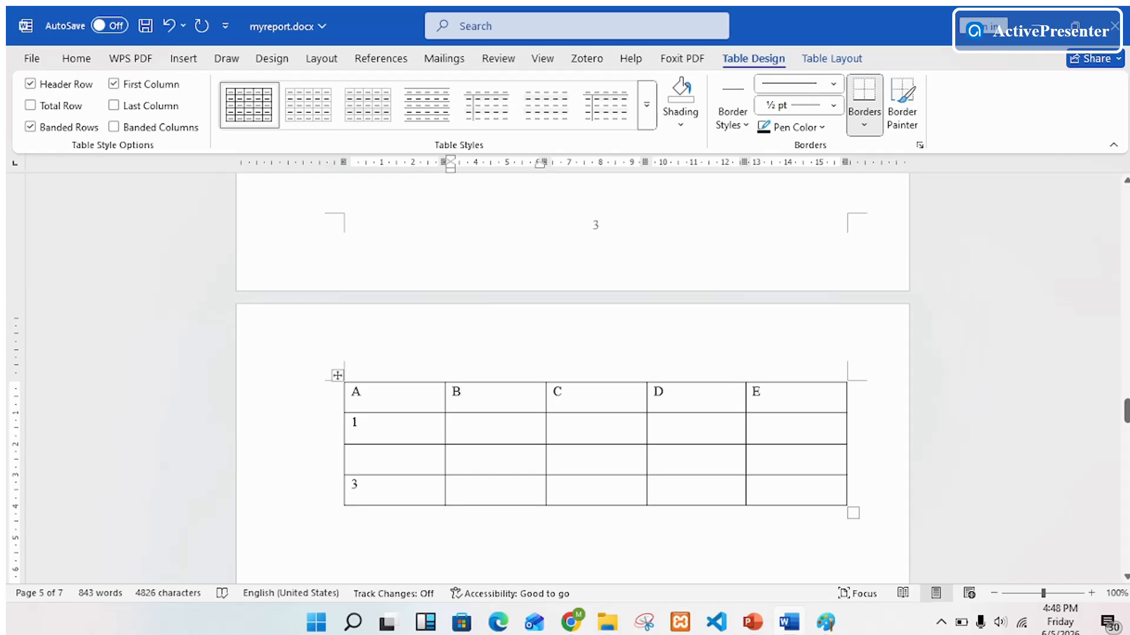
pyautogui.click(337, 375)
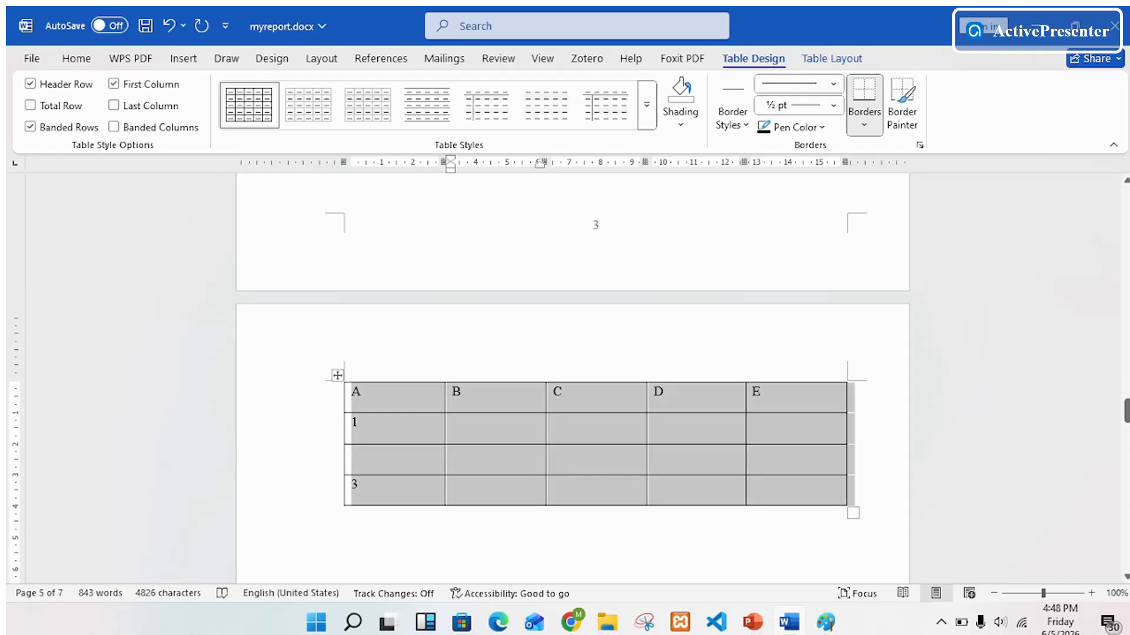
pyautogui.click(364, 392)
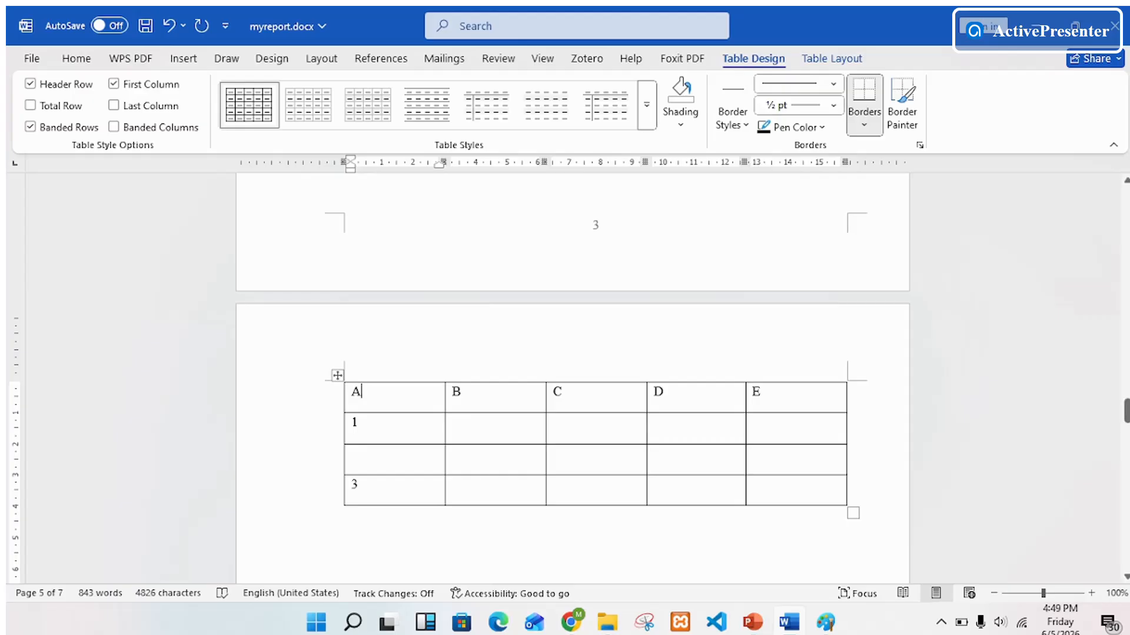
pyautogui.rightClick(337, 375)
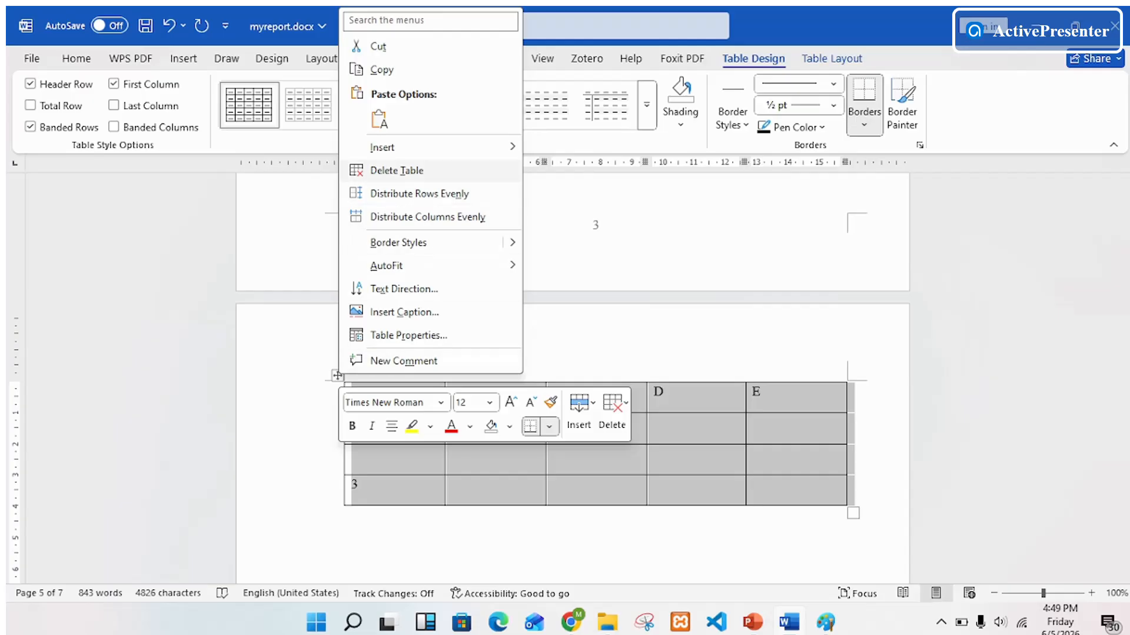
pyautogui.click(385, 170)
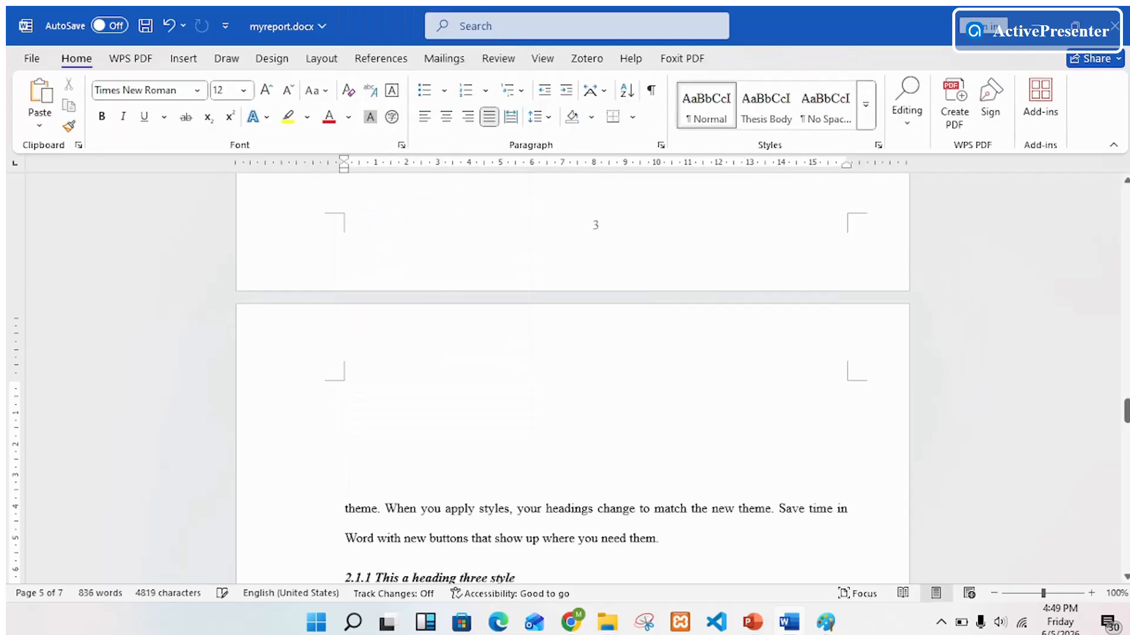